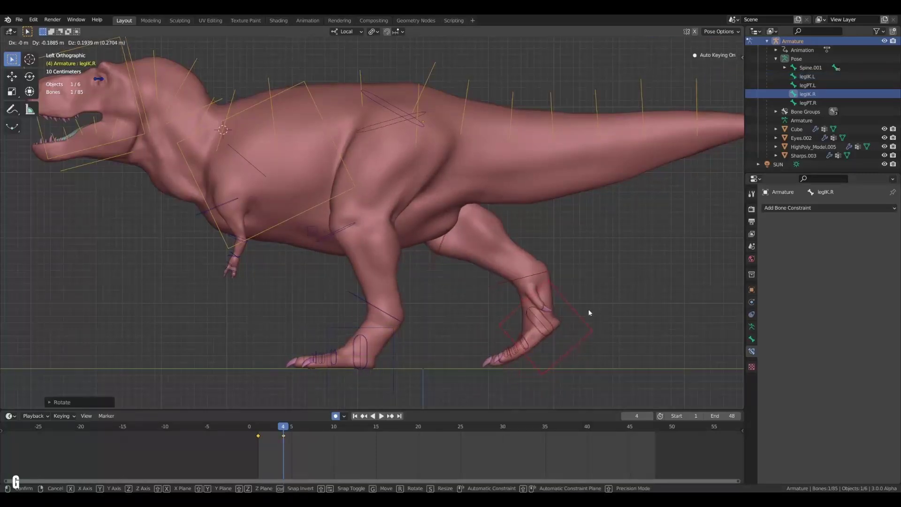
- Pose the right foot at frame 4 by moving its IK control about 0.27 m and adjusting its rotation and height
click(590, 312)
key(r)
key(g)
key(z)
click(573, 335)
drag(333, 426, 332, 417)
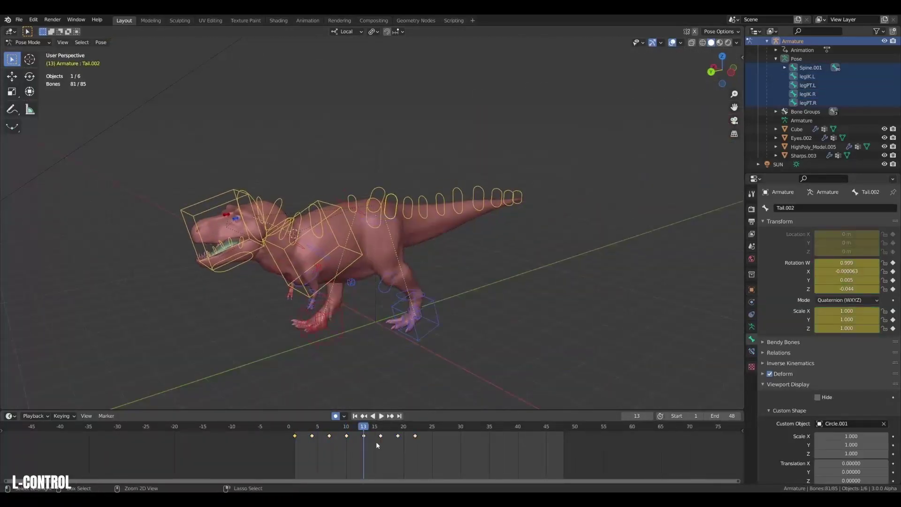
- Rotate the jaw bone to close the mouth at frame 1, and delete its keyframes at frames 25 and 49
ctrl+drag(454, 447, 323, 441)
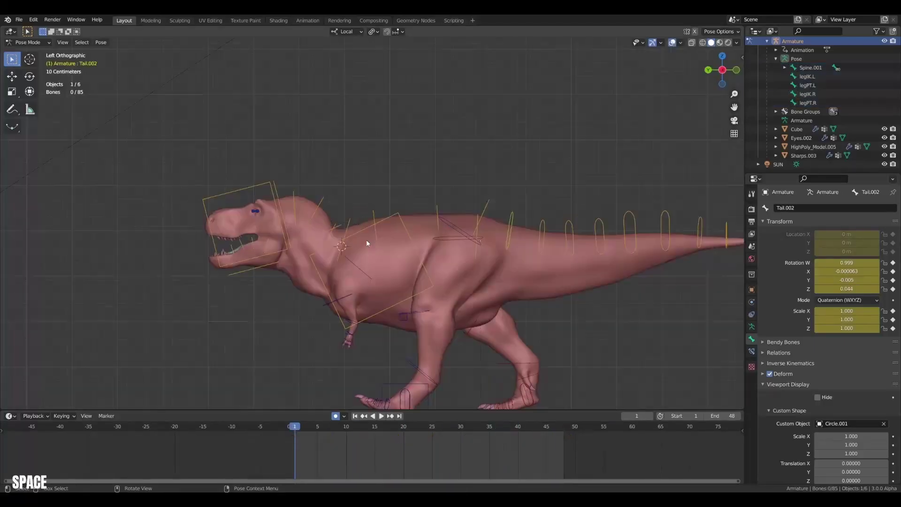
key(r)
click(451, 274)
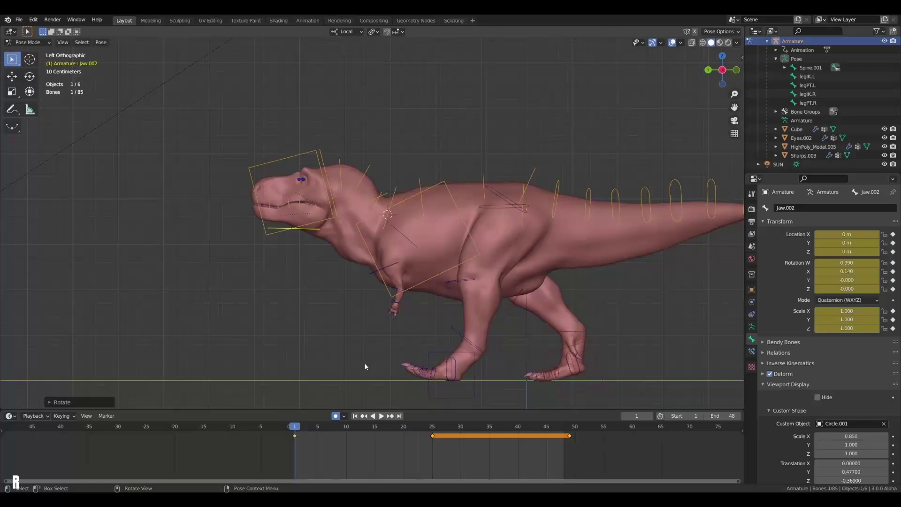
click(441, 446)
drag(584, 451, 421, 430)
key(Delete)
- Play back the walk and rotate the head IK control in the back view at frame 7
key(space)
key(Escape)
key(ctrl+KP_1)
scroll(355, 336, up, 1)
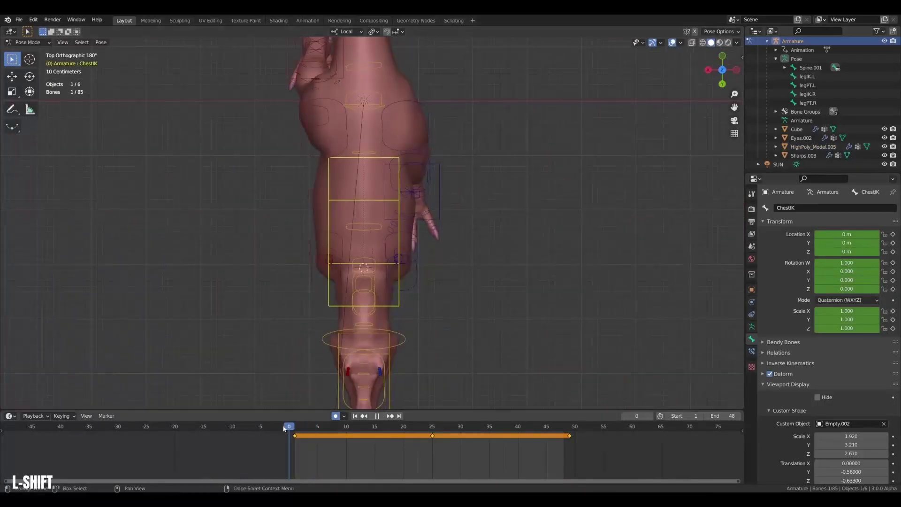
key(Escape)
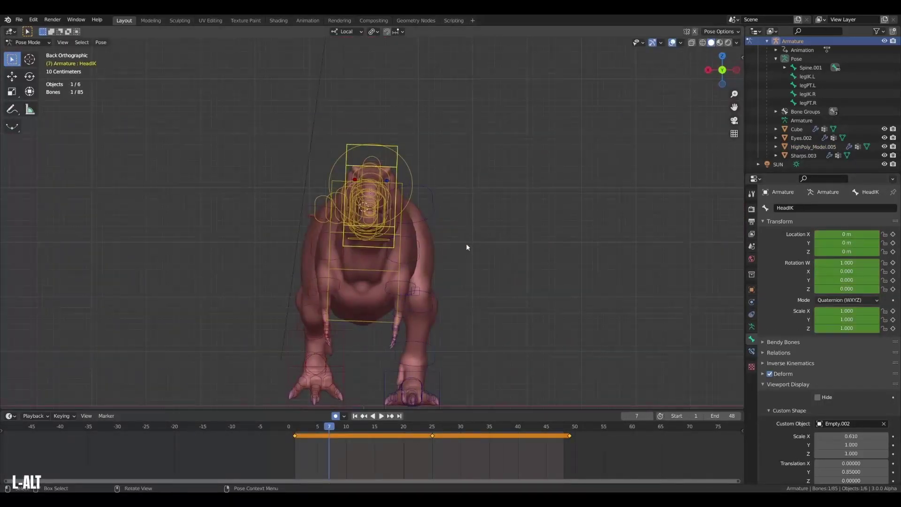
key(r)
click(373, 255)
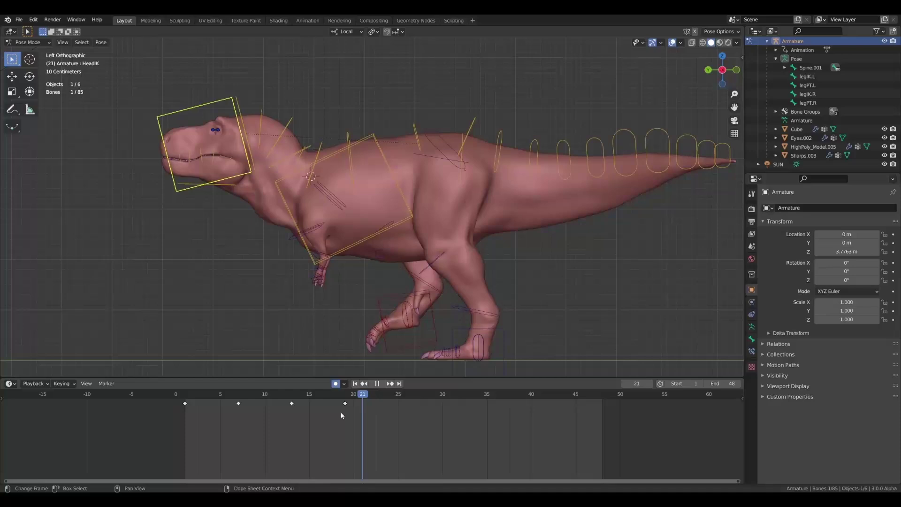
- Rotate the two selected arm bones around the global X axis at frame 13 and play back the walk cycle
drag(315, 412, 239, 419)
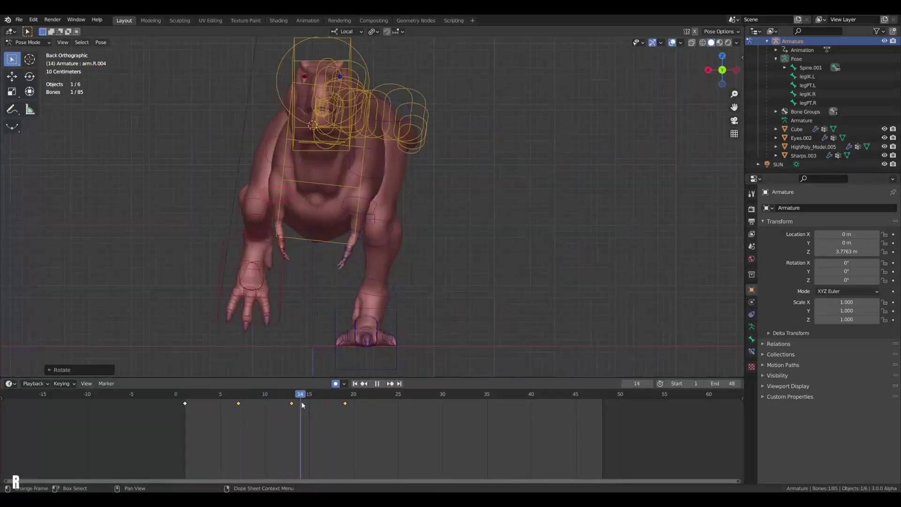
drag(298, 403, 250, 406)
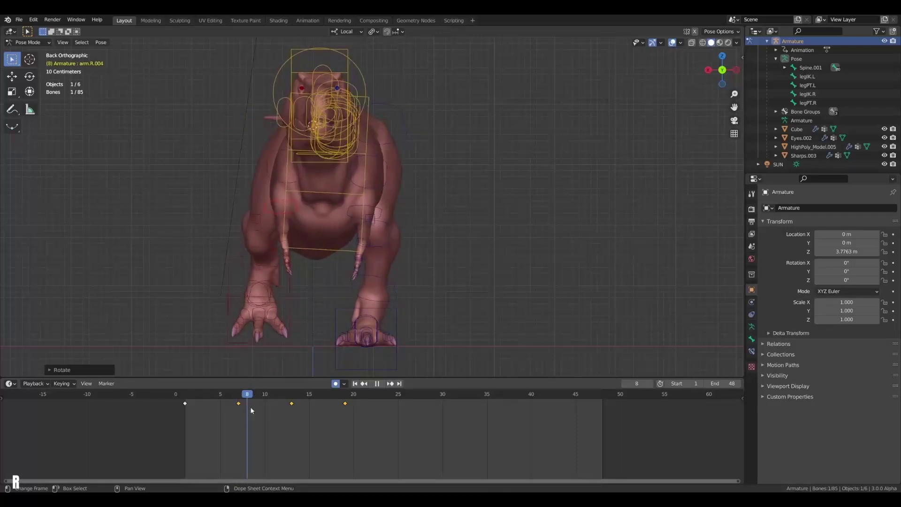
key(r)
key(x)
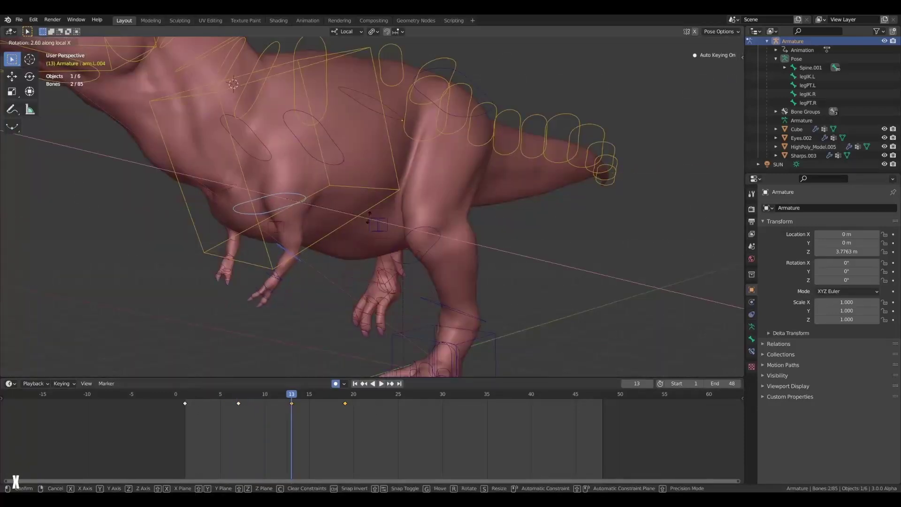
key(Escape)
key(r)
key(x)
key(x)
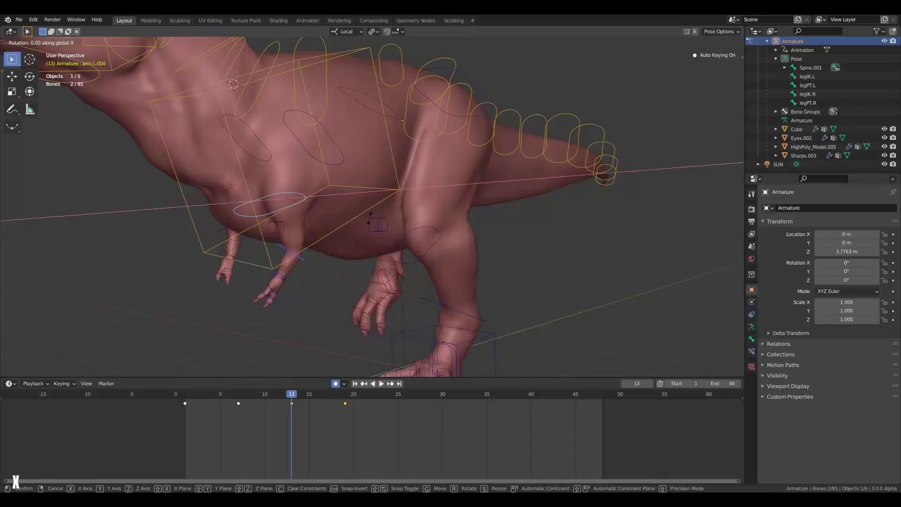
click(353, 238)
alt+middle_drag(353, 238, 382, 245)
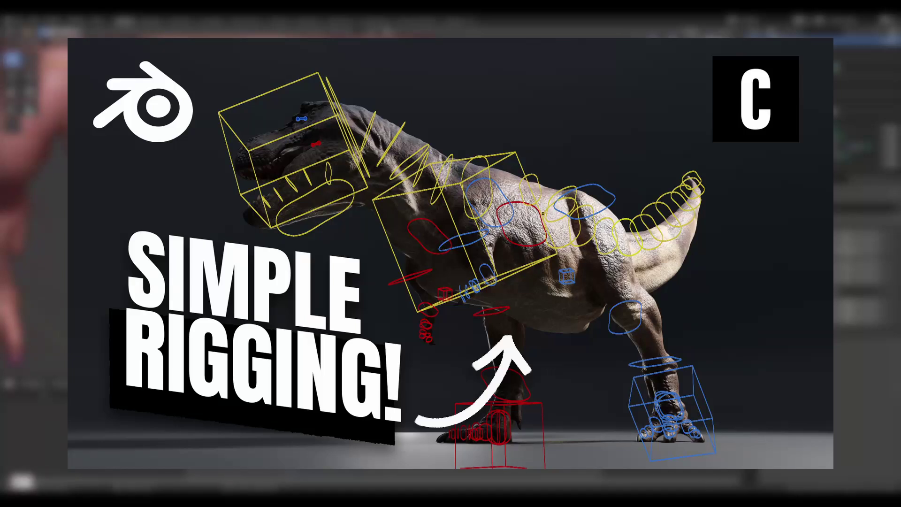
key(space)
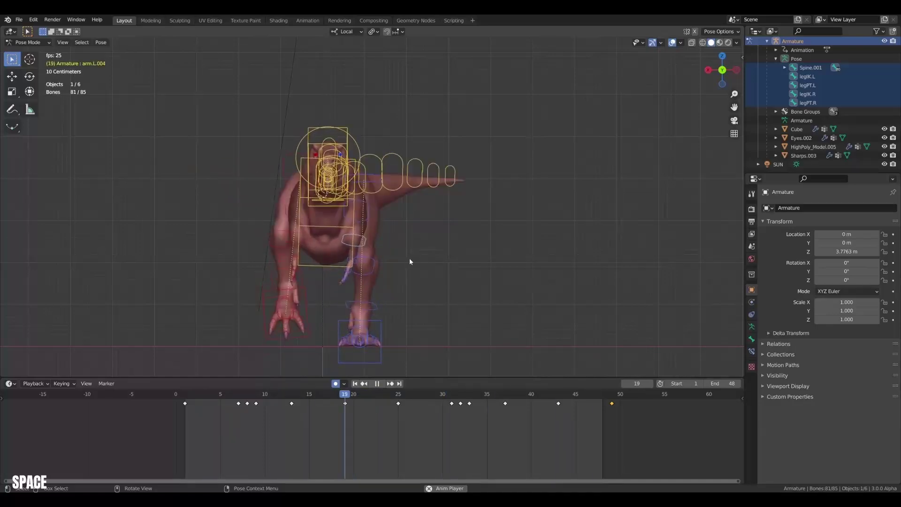
middle_drag(409, 258, 390, 276)
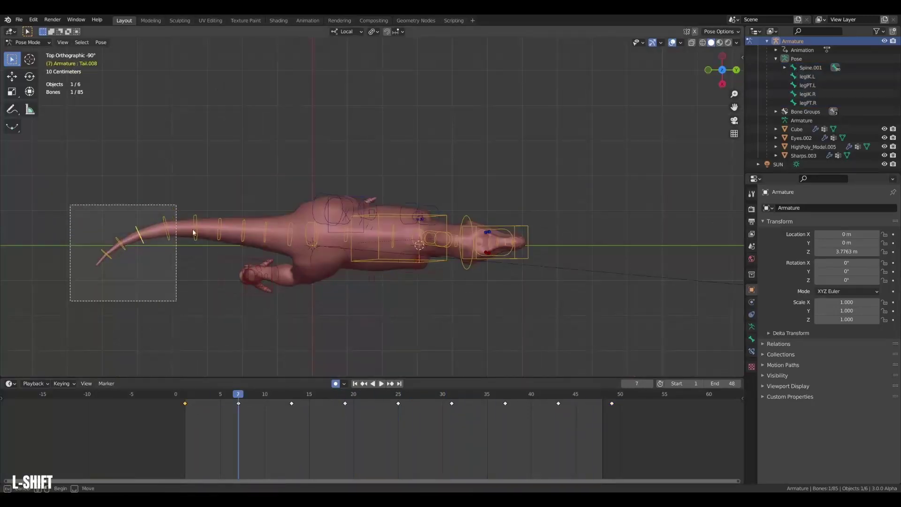
- Rotate the bones at the end of the tail sideways in the top view at frame 7, and play the animation
drag(193, 233, 193, 230)
key(r)
key(Escape)
drag(56, 301, 187, 202)
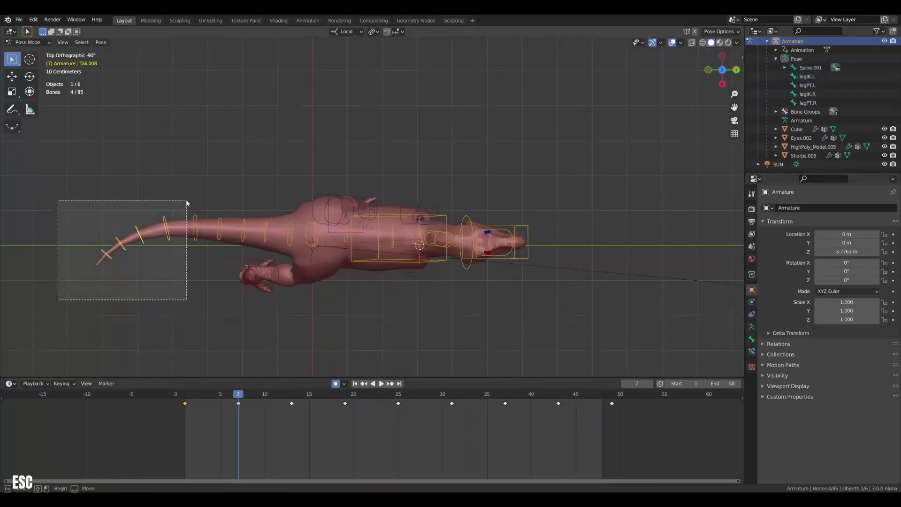
key(r)
click(248, 197)
click(195, 397)
key(space)
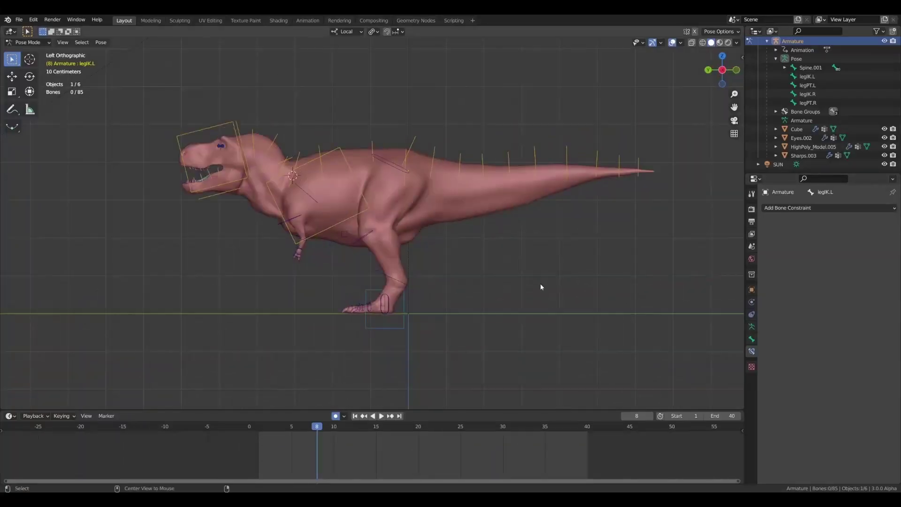
- Slide the right foot's IK control about 1.74 m backward along local Y at frame 1
drag(319, 437, 258, 435)
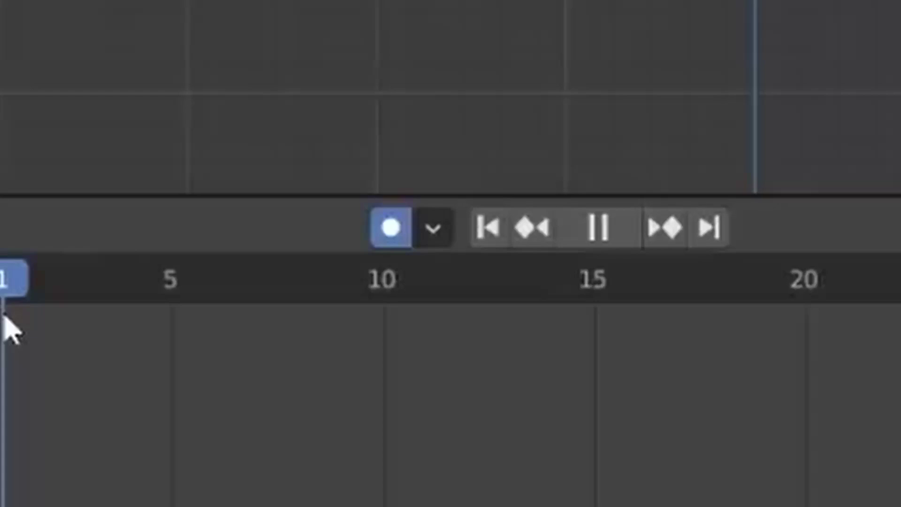
key(space)
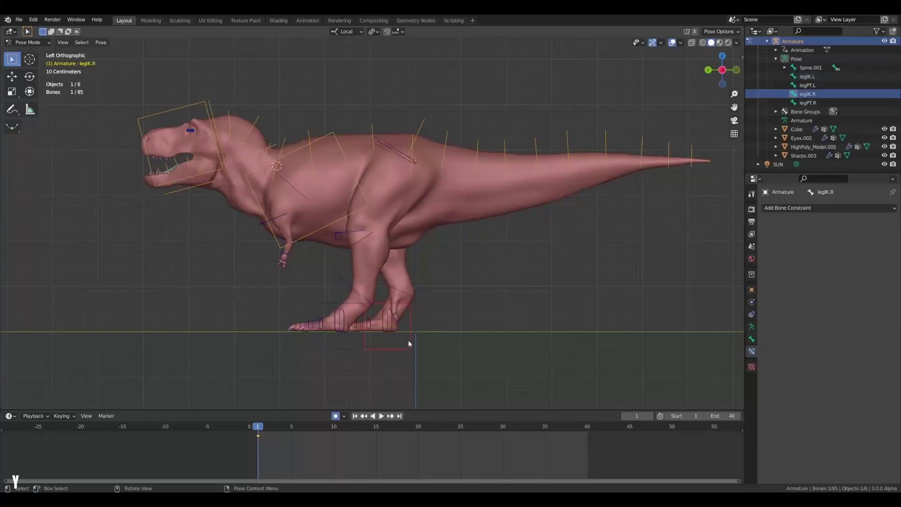
key(g)
key(y)
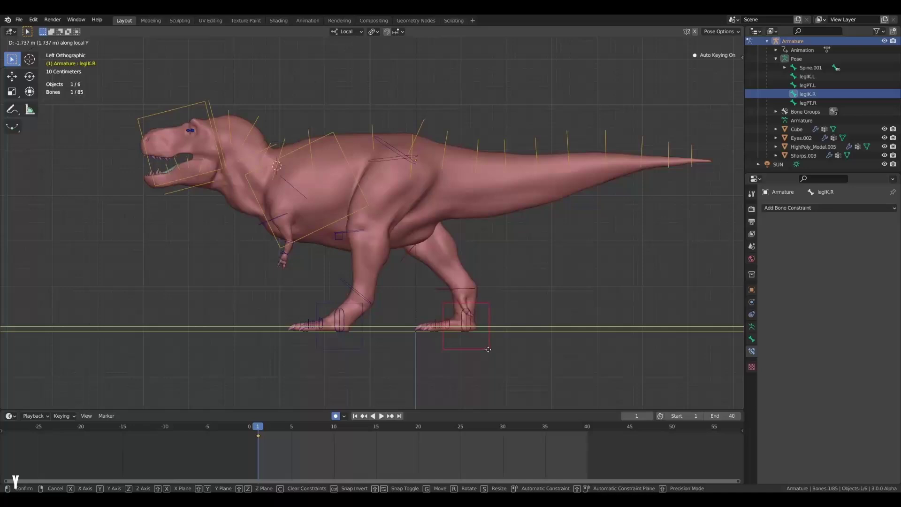
- View the model from the front and side, ending in the left orthographic view
key(KP_3)
key(KP_1)
key(ctrl+KP_3)
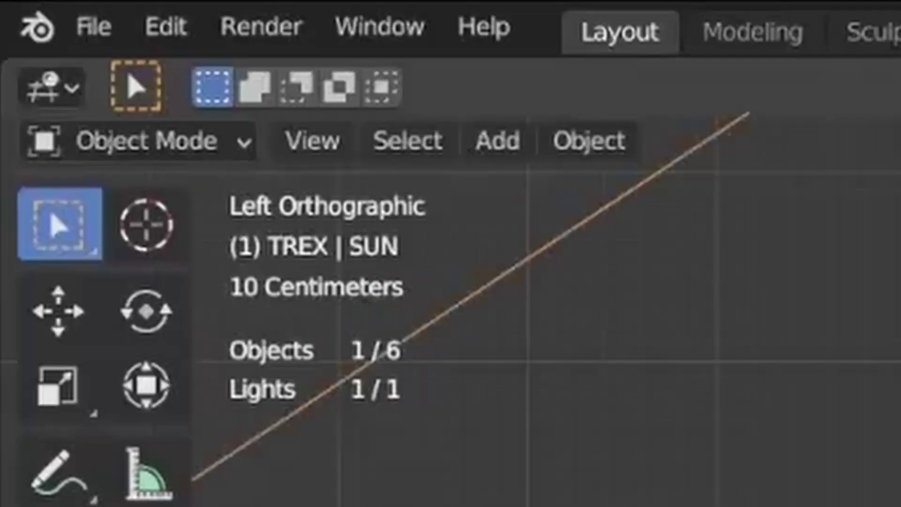
key(KP_1)
key(ctrl+KP_3)
scroll(545, 310, up, 1)
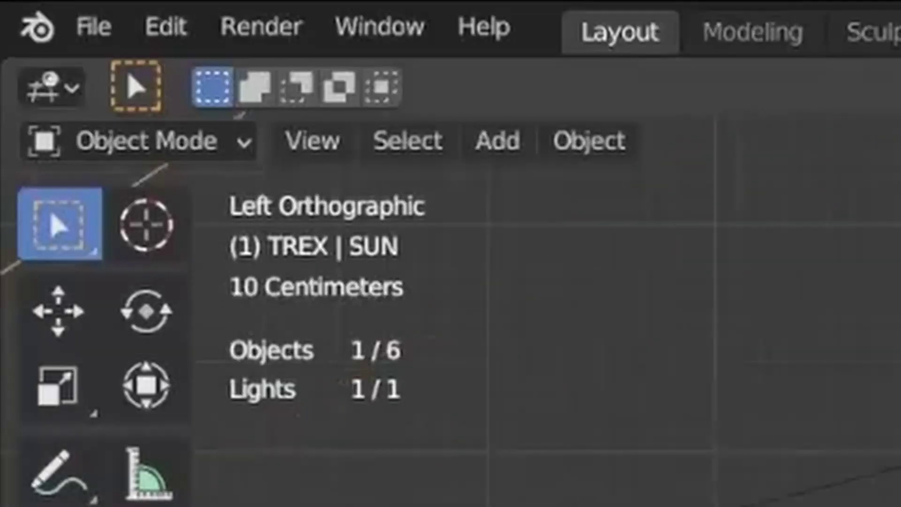
click(882, 471)
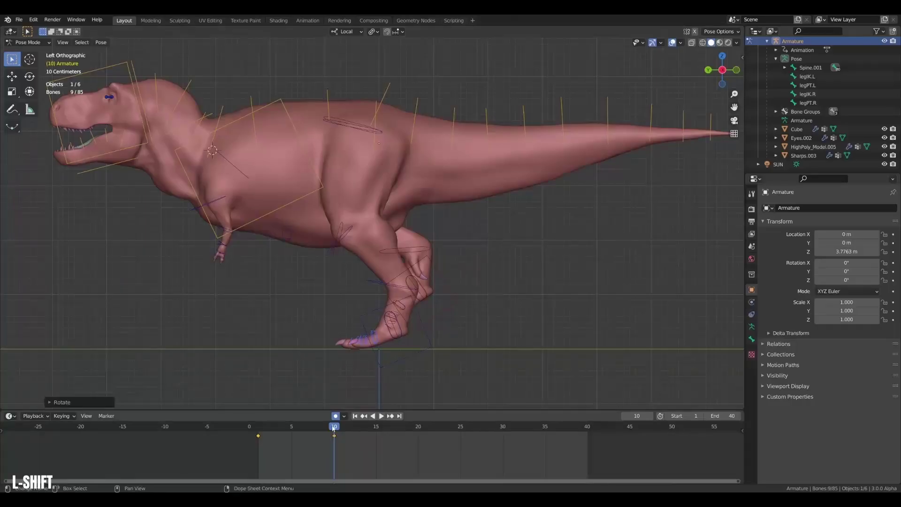
- Clear the rotation of the selected toe bones at frames 4 and 10
shift+right_drag(334, 434, 283, 436)
key(alt+r)
drag(284, 428, 332, 430)
key(alt+r)
click(465, 301)
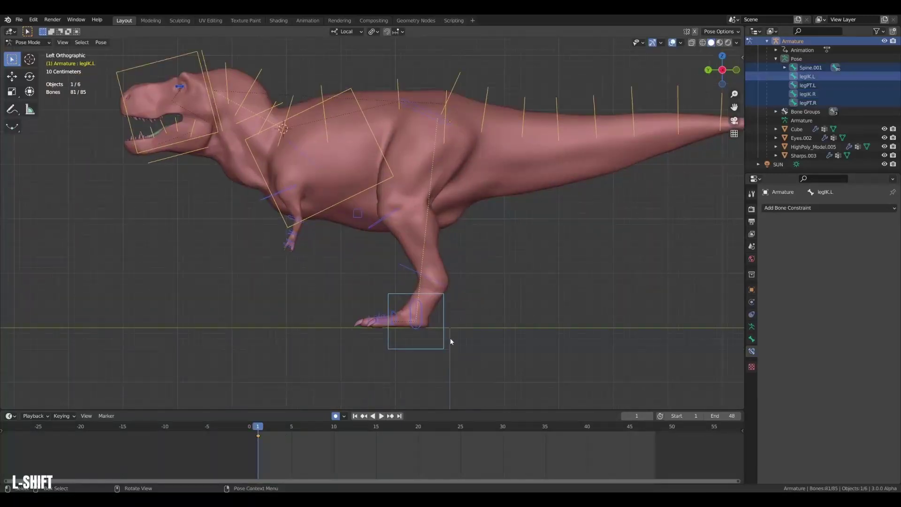
- Set the contact pose at frame 1 by sliding the left foot's IK control forward and the right one backward along local Y
click(455, 314)
key(g)
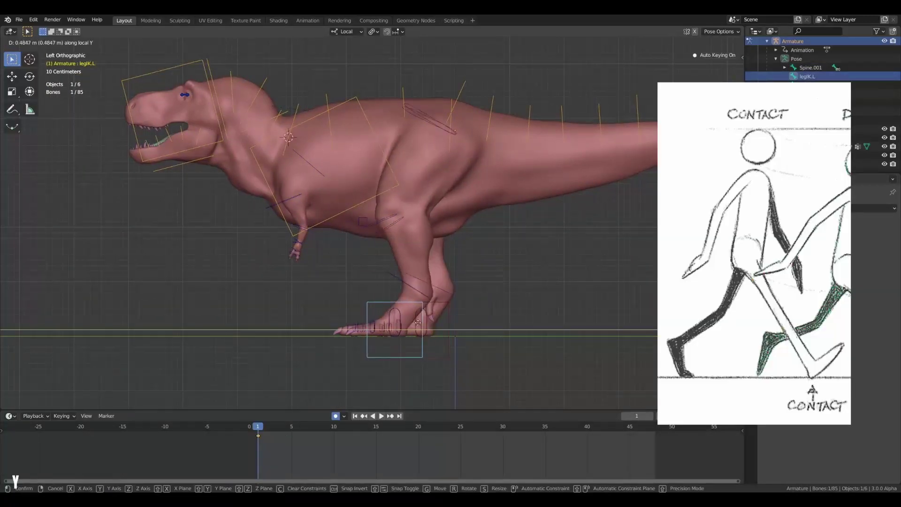
key(y)
click(402, 335)
click(443, 357)
key(g)
key(y)
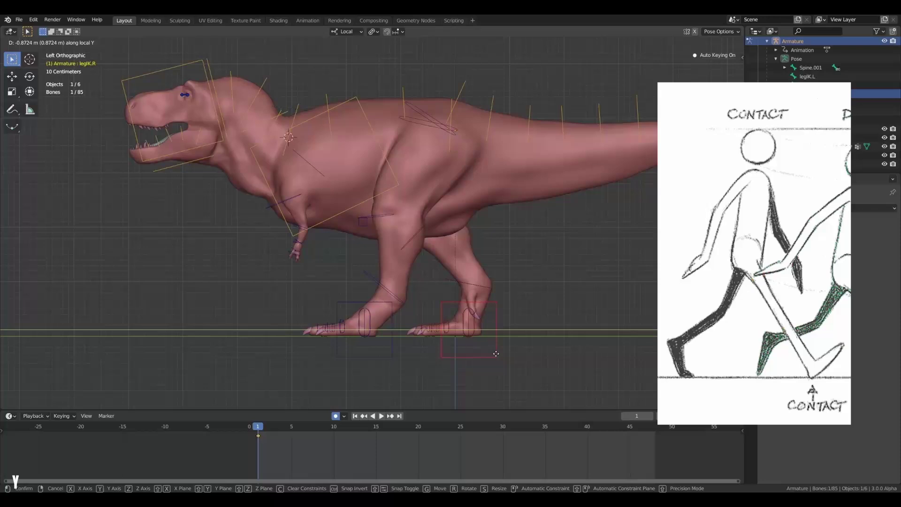
click(540, 357)
- Raise the right foot's IK control along Z and rotate it so the heel lifts while the toes stay near the ground
alt+middle_drag(539, 357, 521, 329)
shift+middle_drag(521, 329, 453, 327)
scroll(470, 332, up, 1)
key(g)
key(z)
click(520, 342)
scroll(453, 354, up, 1)
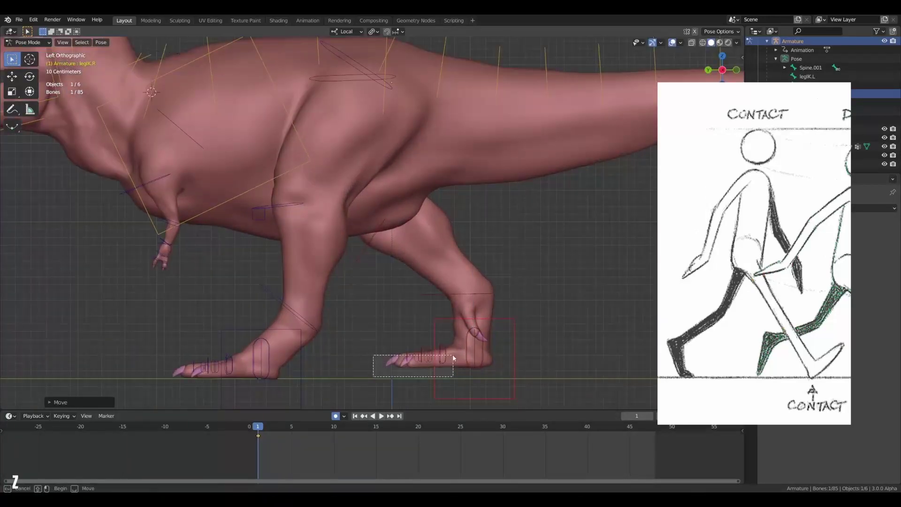
key(r)
click(513, 329)
scroll(429, 348, down, 1)
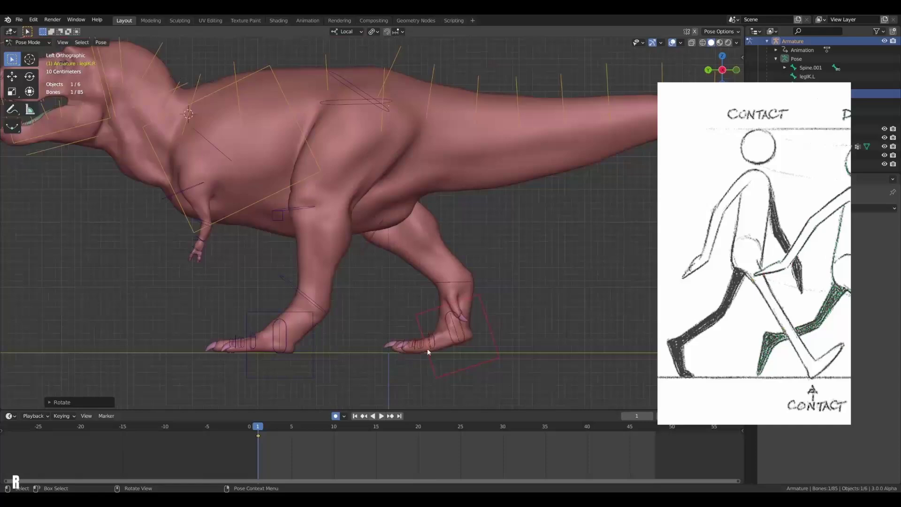
shift+middle_drag(427, 348, 464, 339)
- Move both foot IK controls about 0.71 m backward along global Y at frame 4
click(250, 429)
alt+middle_drag(397, 295, 373, 291)
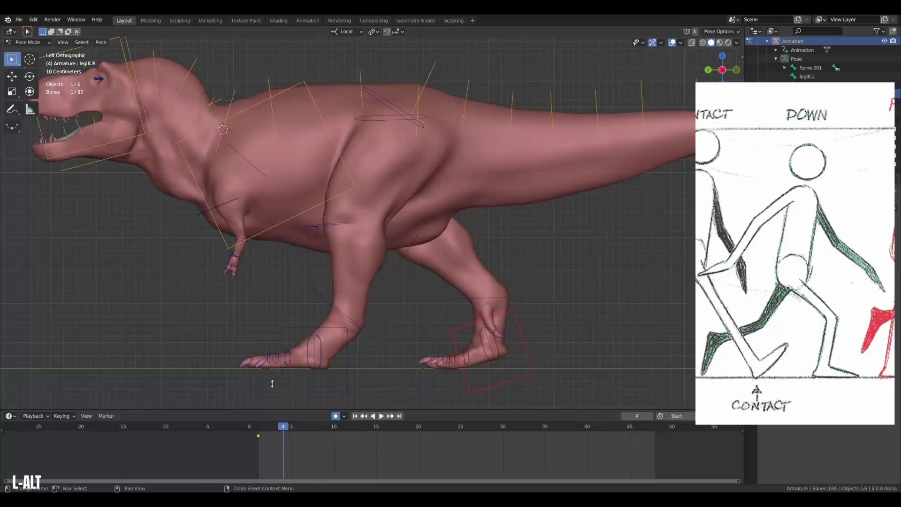
click(349, 360)
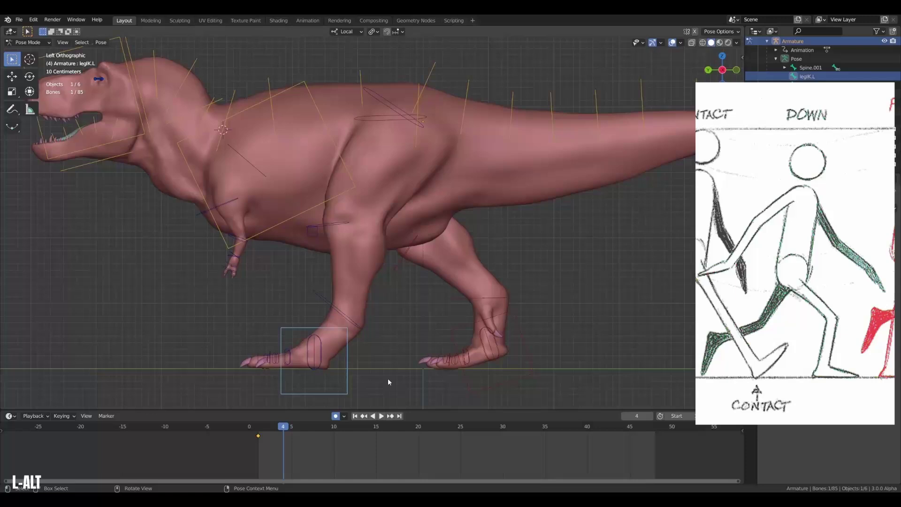
shift+click(466, 381)
key(g)
key(y)
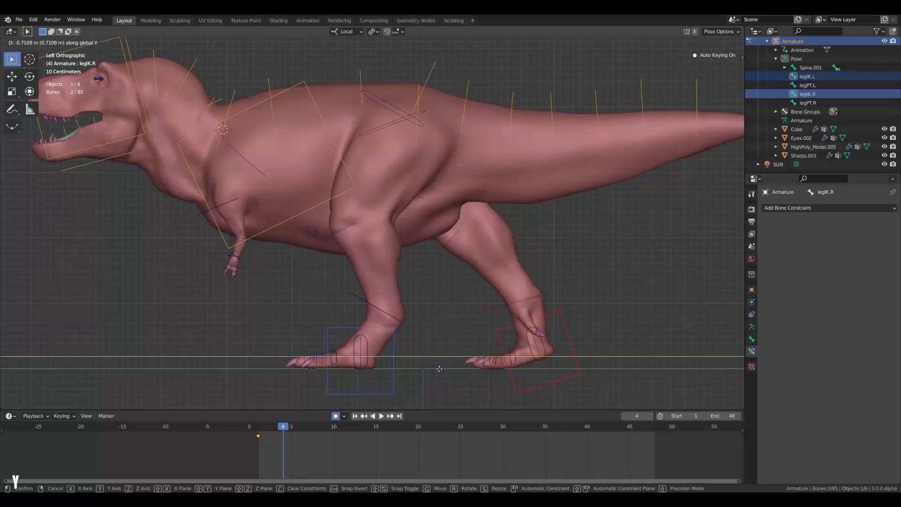
click(440, 371)
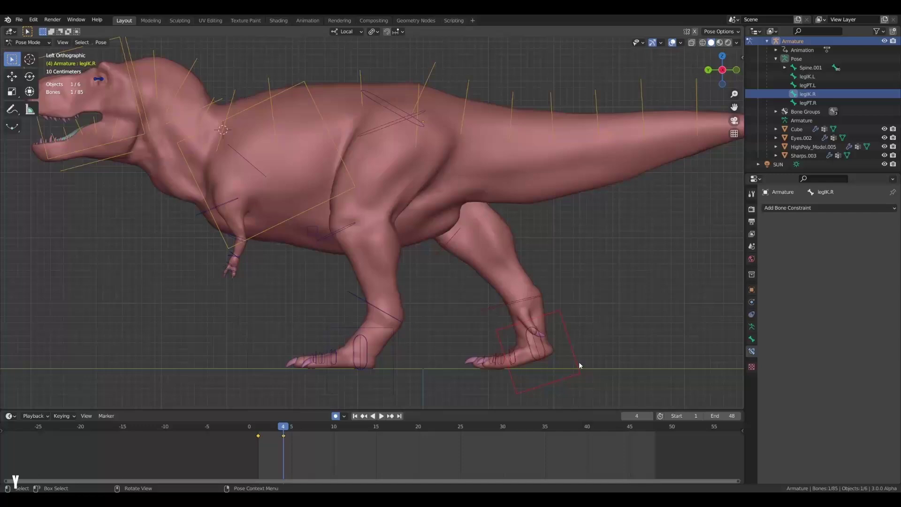
- Tilt the right foot's IK control further and move it about 0.27 m up and backward for the down pose at frame 4
key(r)
click(575, 347)
key(g)
click(582, 319)
- Try to rotate the right foot's toe bones at frame 4, and undo the change
drag(492, 368, 534, 341)
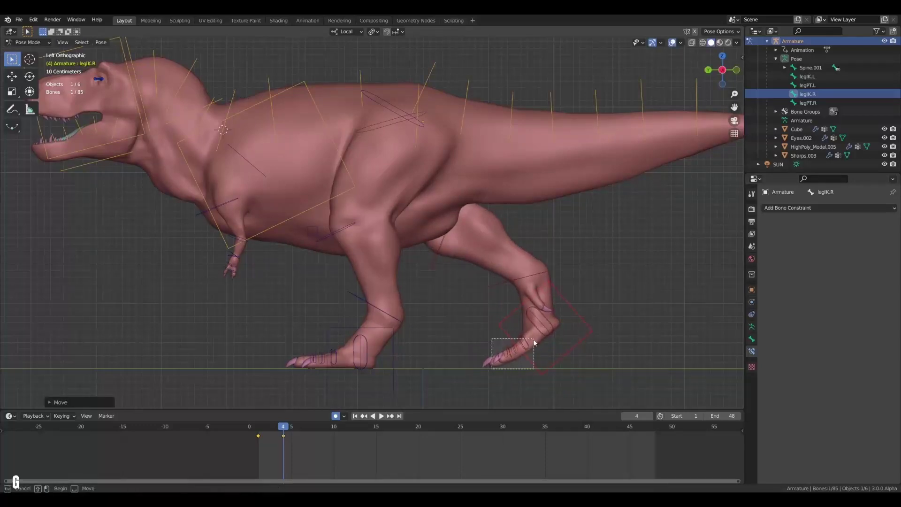
key(r)
click(593, 368)
key(ctrl+z)
key(ctrl+z)
- Lower the body along Z at frame 7 using the Spine.001 control
key(space)
click(283, 426)
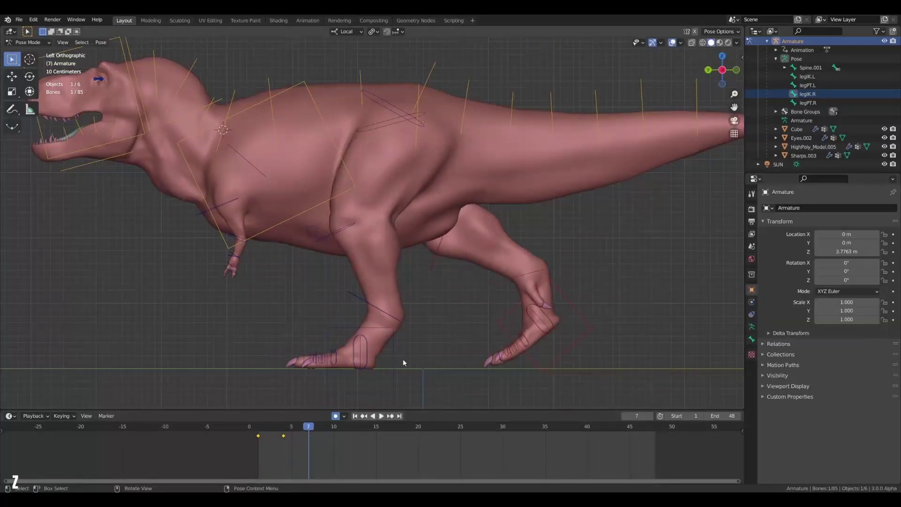
key(Escape)
click(418, 131)
key(g)
key(z)
right_click(443, 115)
key(g)
key(z)
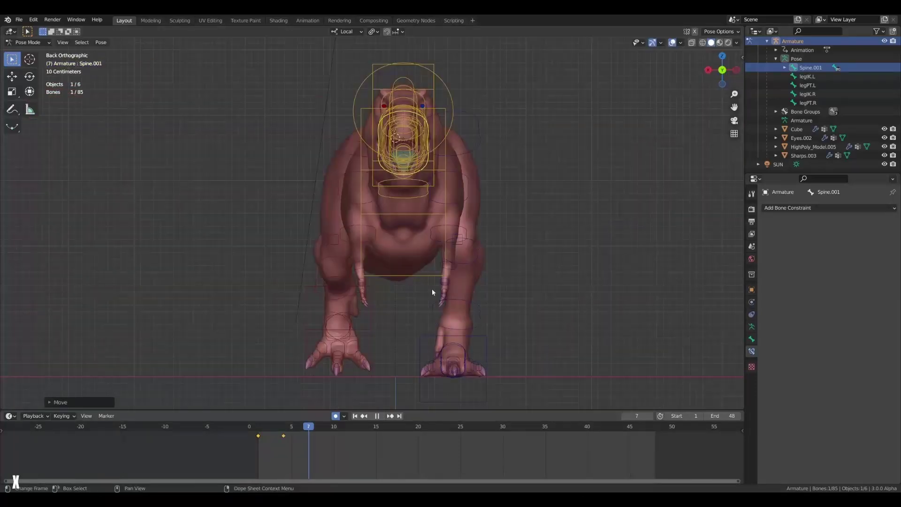
- Shift the Spine.001 control about 0.22 m along local X toward the left foot at frame 7, and select the left foot's IK control
key(g)
key(x)
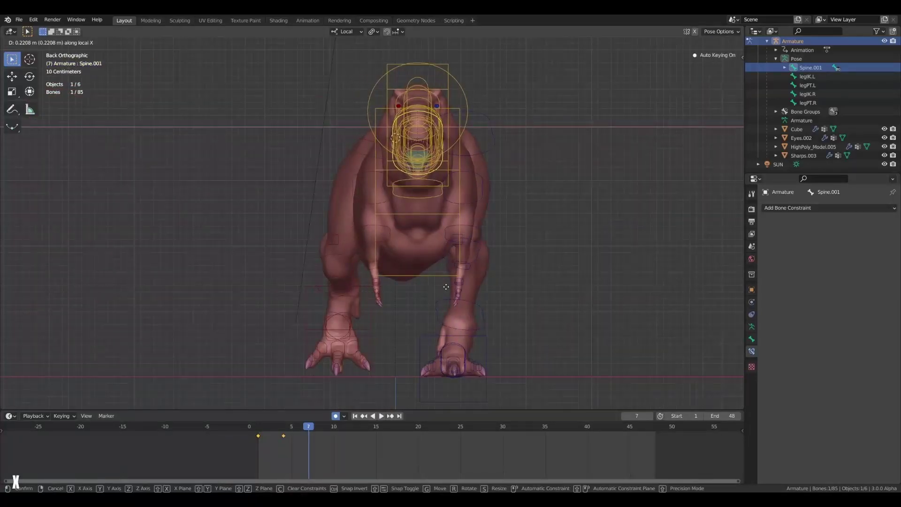
click(446, 286)
alt+drag(446, 286, 407, 296)
click(395, 360)
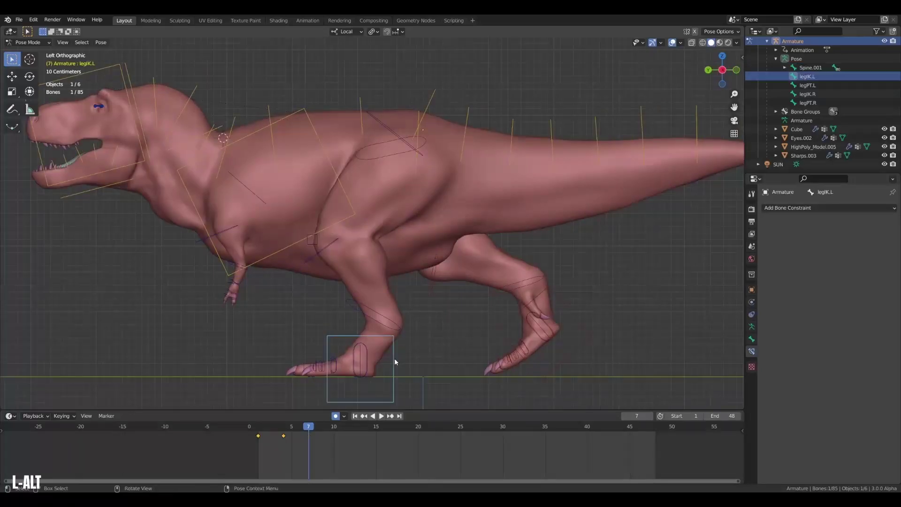
- Slide the left foot's IK control about 0.70 m backward along local Y and rotate the right foot's toe bones about 22° at frame 7
key(g)
key(y)
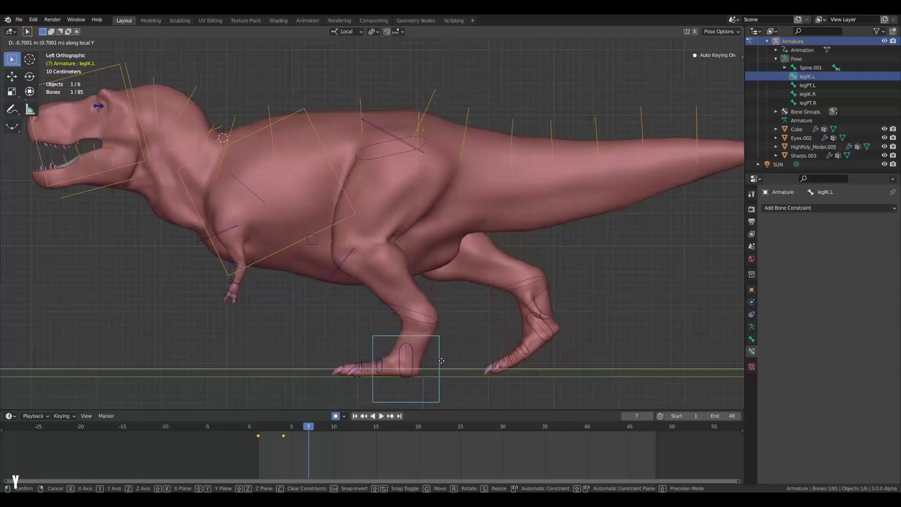
key(r)
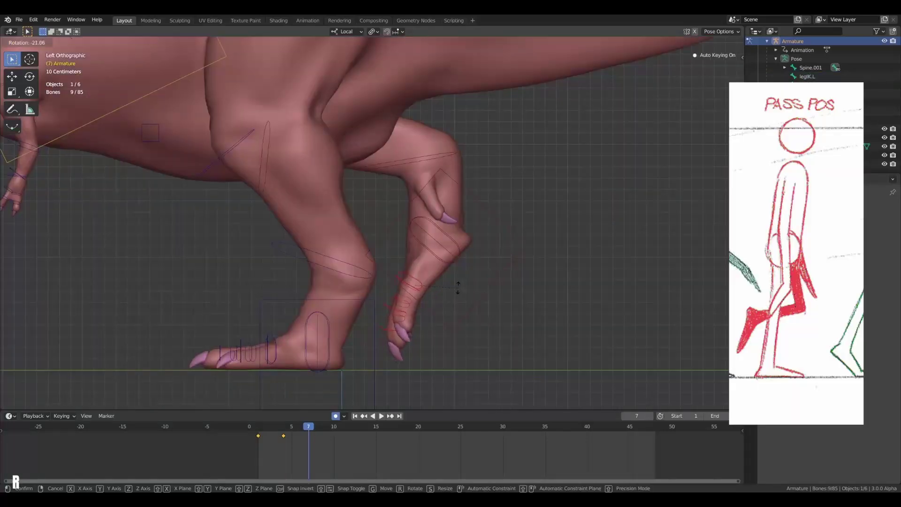
click(463, 287)
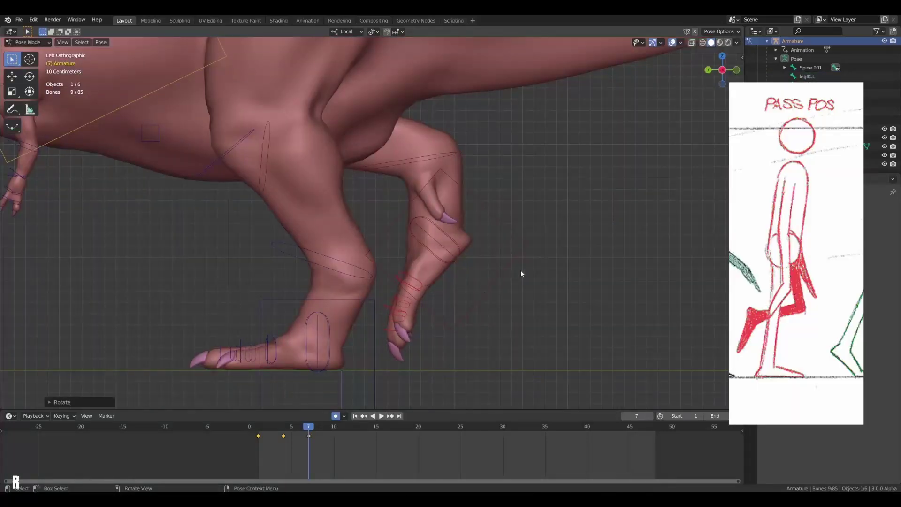
- Shift the Spine.001 control along local X to about 0.48 m at frame 7, leaning the body over the left foot
alt+middle_drag(520, 271, 249, 254)
shift+middle_drag(450, 268, 409, 322)
scroll(409, 322, down, 3)
middle_drag(371, 292, 374, 154)
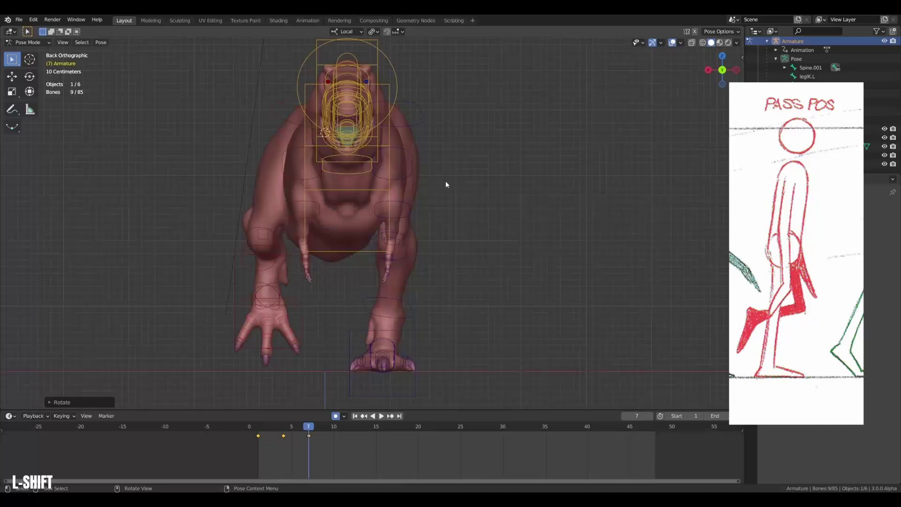
middle_drag(446, 181, 380, 134)
shift+click(379, 110)
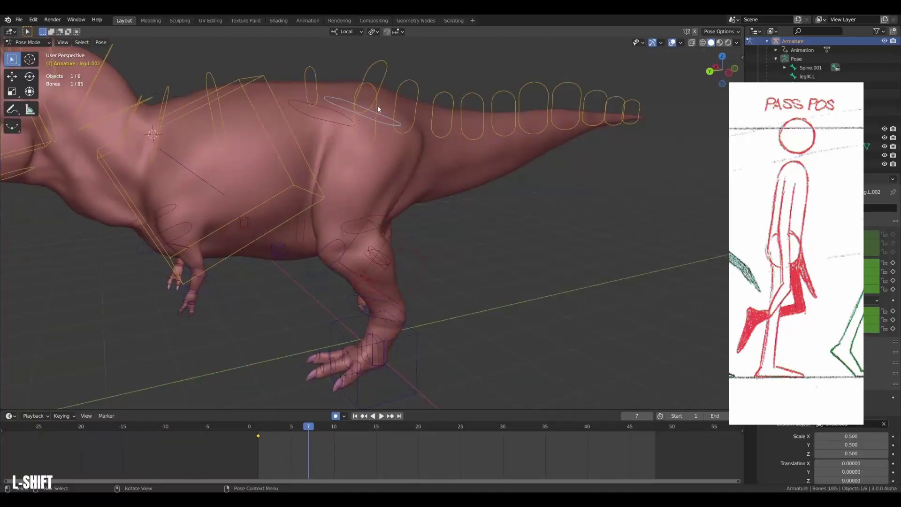
click(378, 107)
click(376, 107)
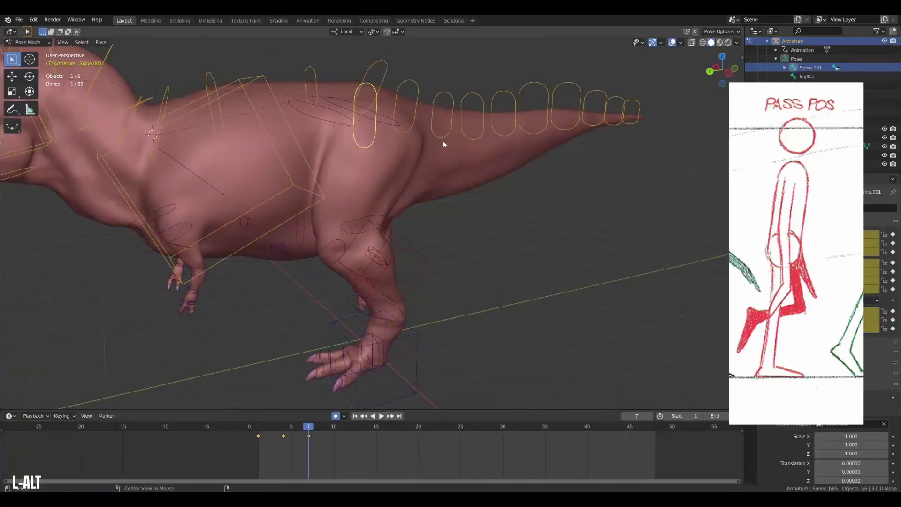
alt+middle_drag(443, 141, 429, 222)
key(g)
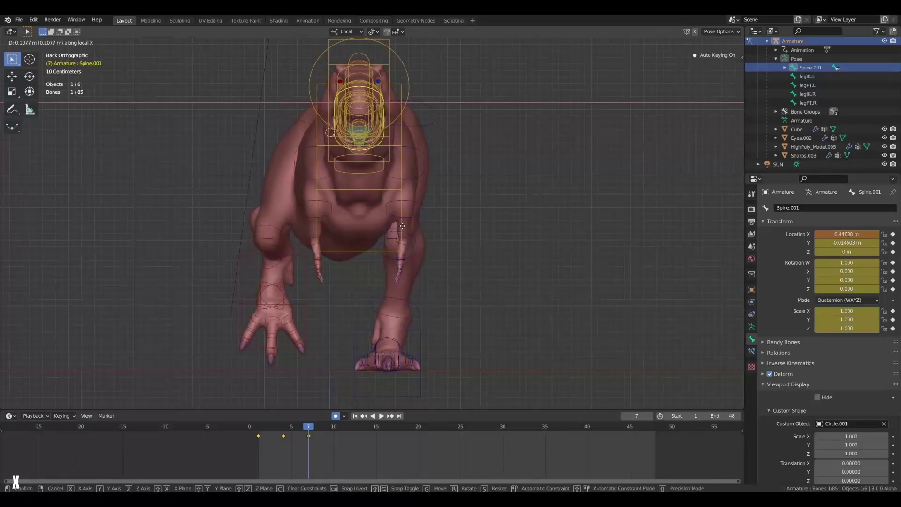
key(Escape)
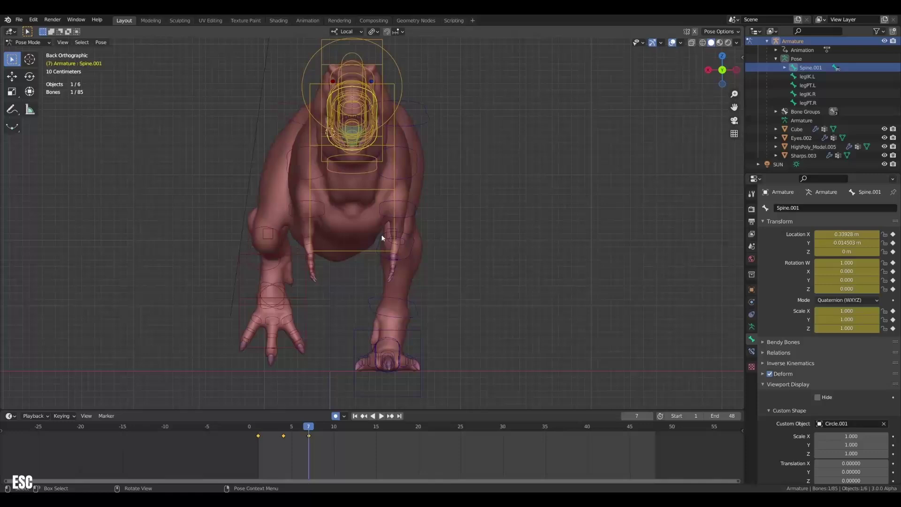
key(g)
key(x)
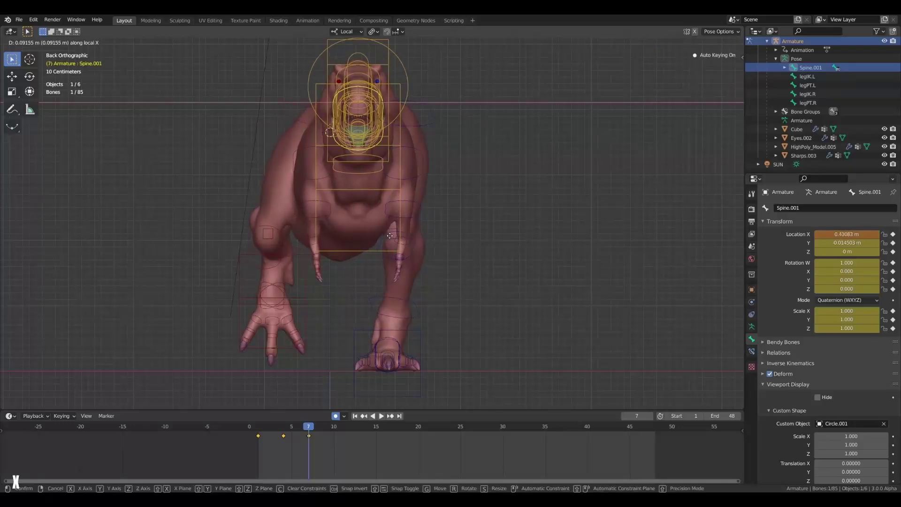
click(396, 234)
- Raise the body along Z at frame 10 with the Spine.001 control for the up pose
drag(301, 429, 228, 430)
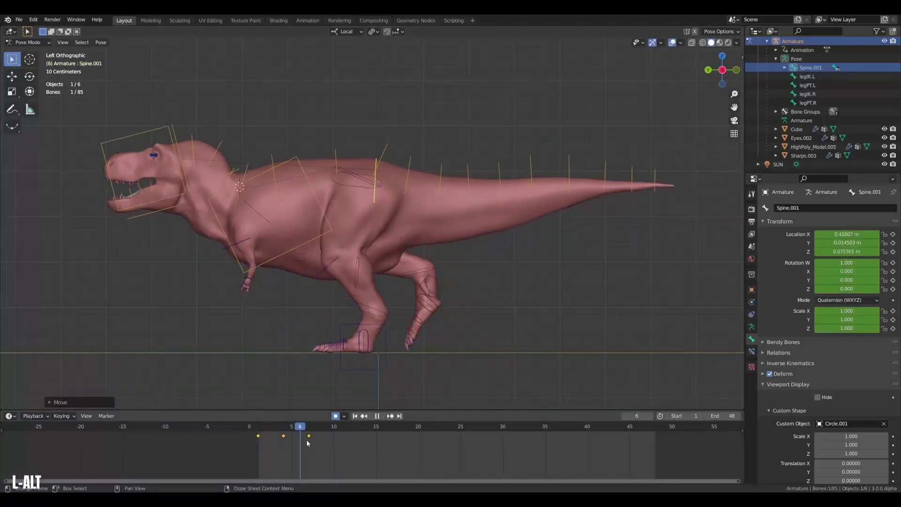
key(Escape)
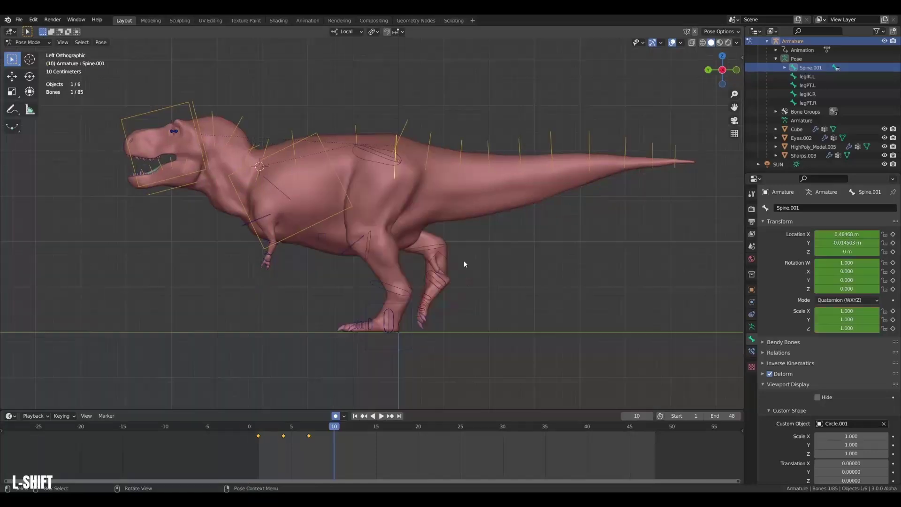
key(g)
key(z)
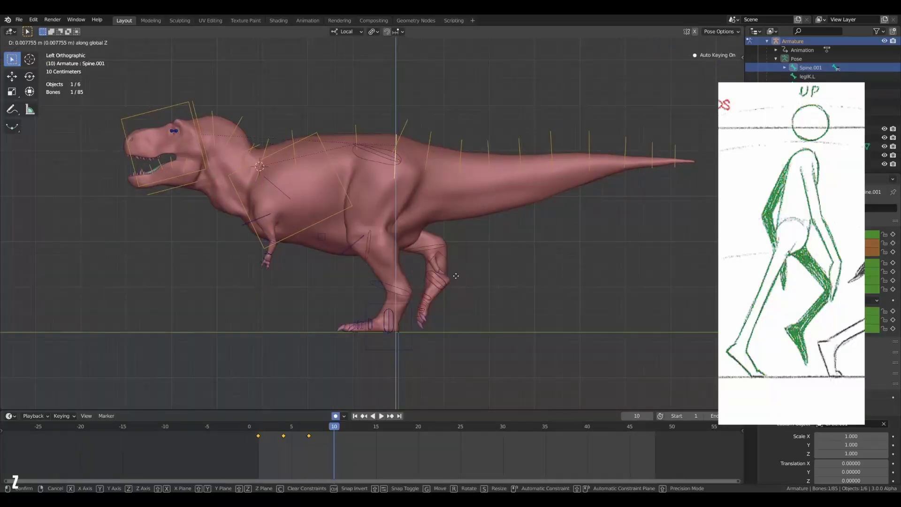
click(453, 268)
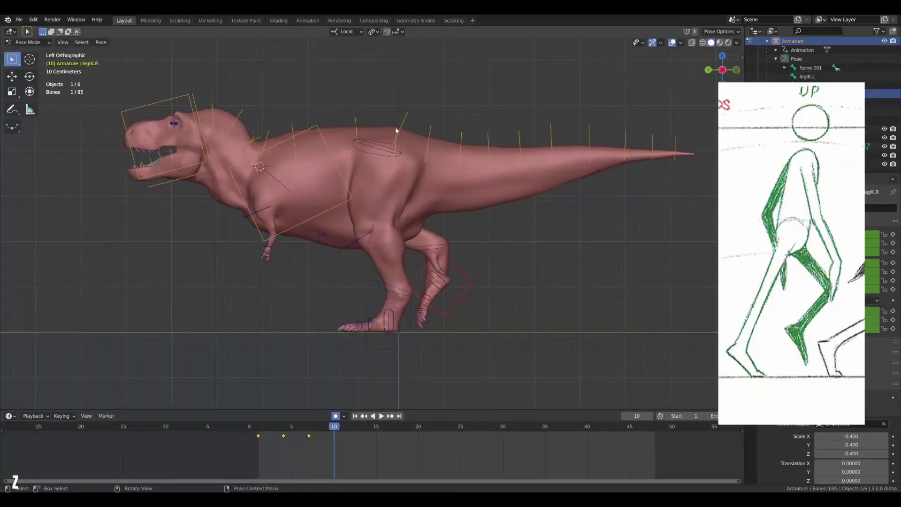
click(396, 129)
key(g)
key(z)
click(396, 131)
- Swing the right foot's IK control about 1.8 m forward along global Y at frame 10
click(473, 279)
key(g)
key(z)
key(y)
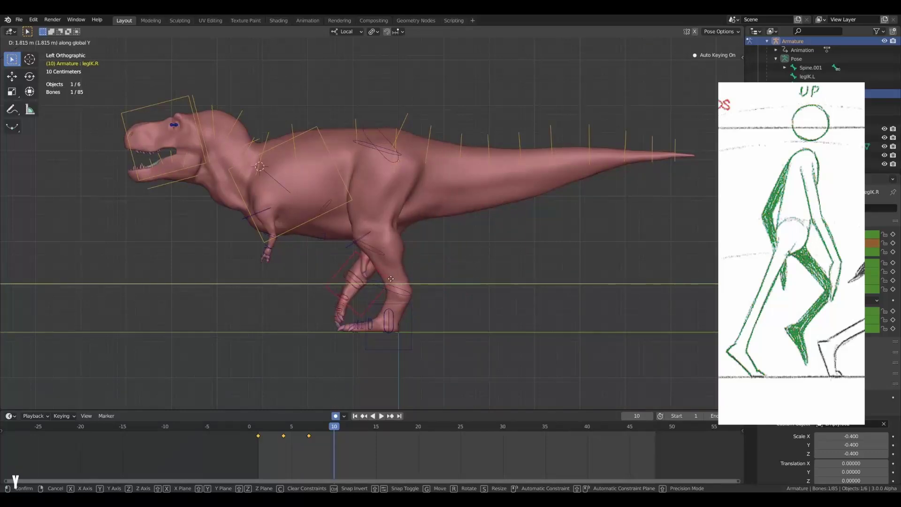
click(390, 278)
- Tilt the right foot's IK control and adjust its height along Z for the up pose at frame 10
key(r)
click(416, 314)
alt+middle_drag(401, 307, 404, 289)
key(g)
key(z)
click(426, 289)
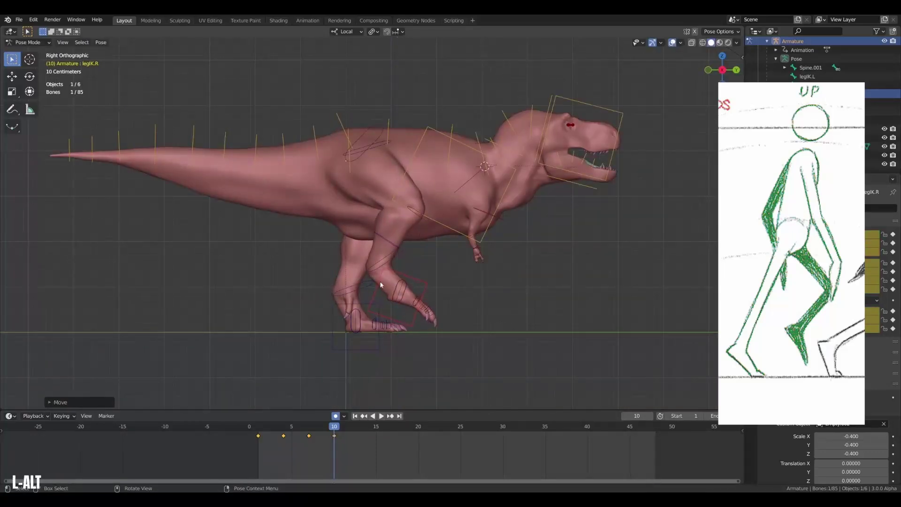
- Scrub through frames 1 to 10 in the front view to examine the body's sideways sway over the feet
alt+middle_drag(413, 249, 415, 278)
alt+middle_drag(396, 226, 345, 244)
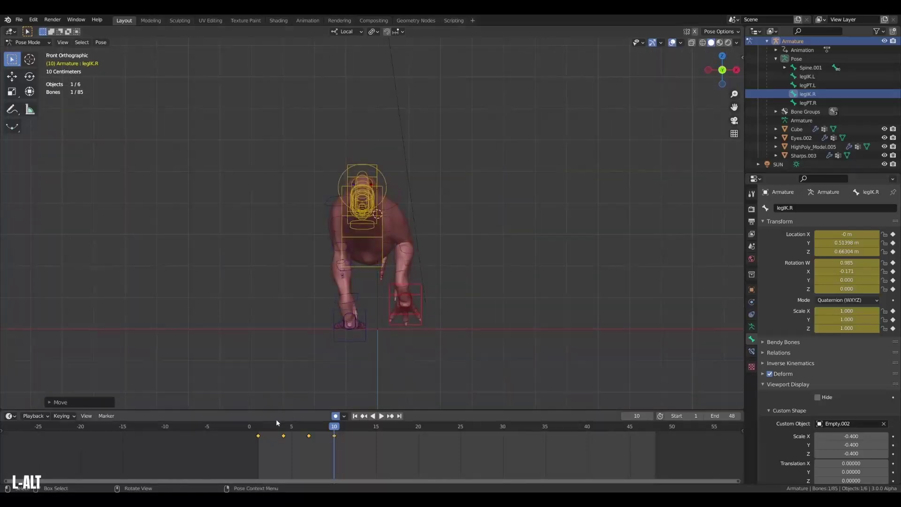
mouse_move(278, 425)
mouse_down()
mouse_move(345, 435)
mouse_move(272, 441)
mouse_up()
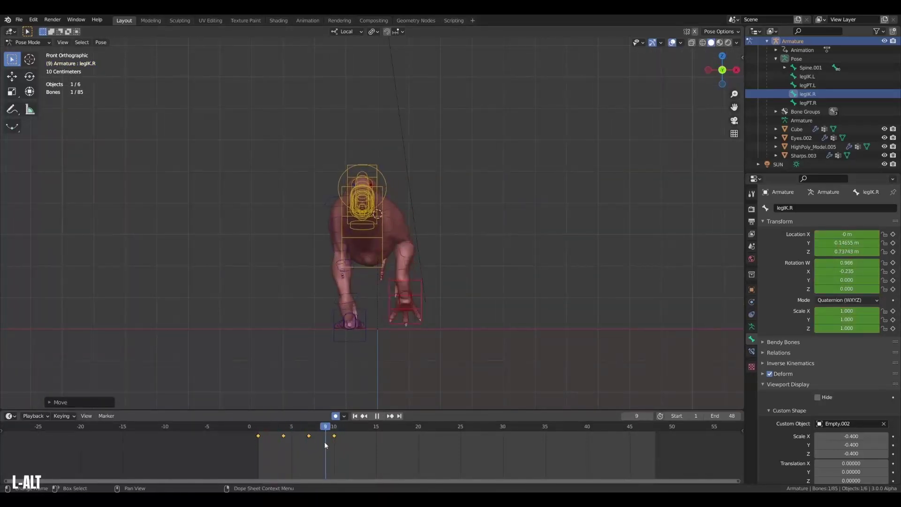
key(alt+a)
alt+middle_drag(387, 240, 300, 197)
click(236, 167)
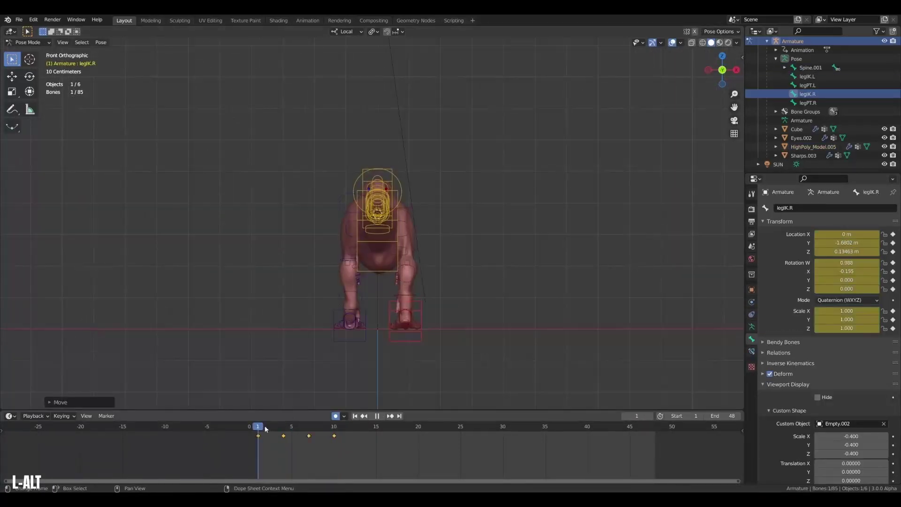
drag(262, 429, 282, 432)
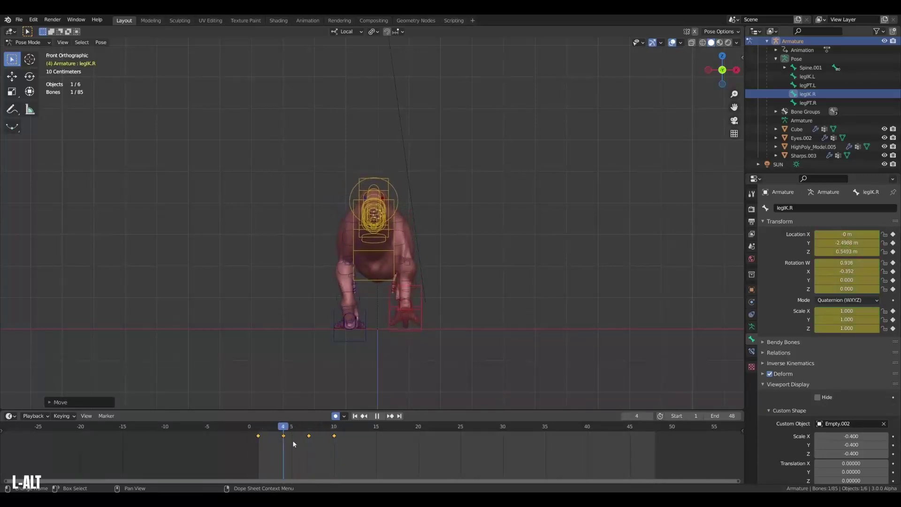
alt+drag(294, 443, 318, 445)
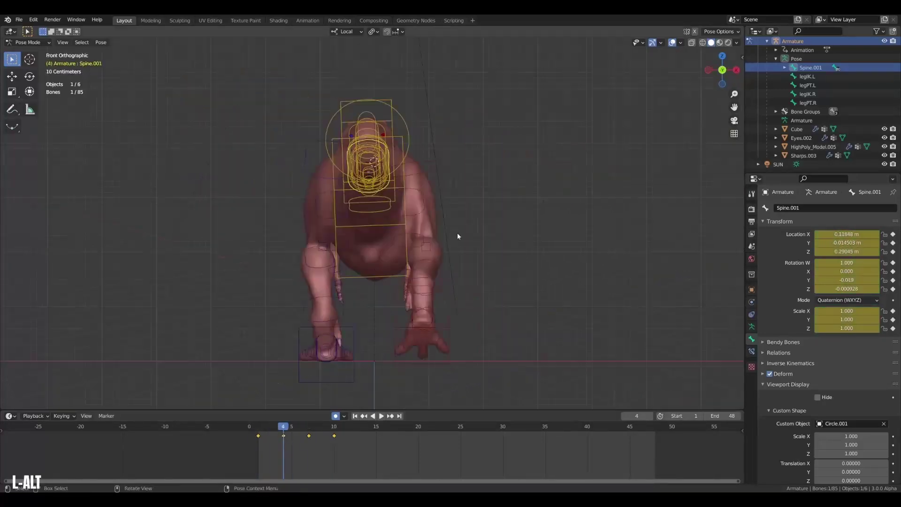
- Roll the body slightly with the Spine.001 control at frames 7 and 10
alt+scroll(488, 263, down, 3)
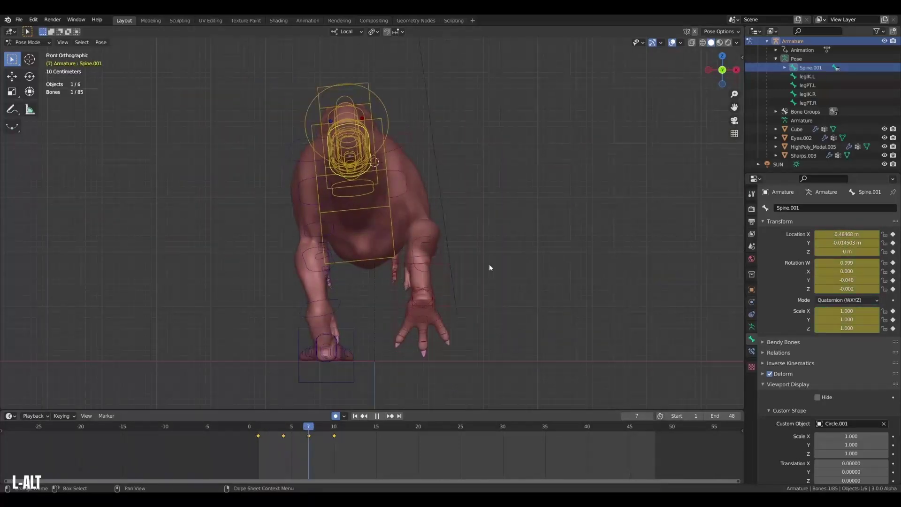
key(Escape)
alt+scroll(507, 243, down, 3)
key(r)
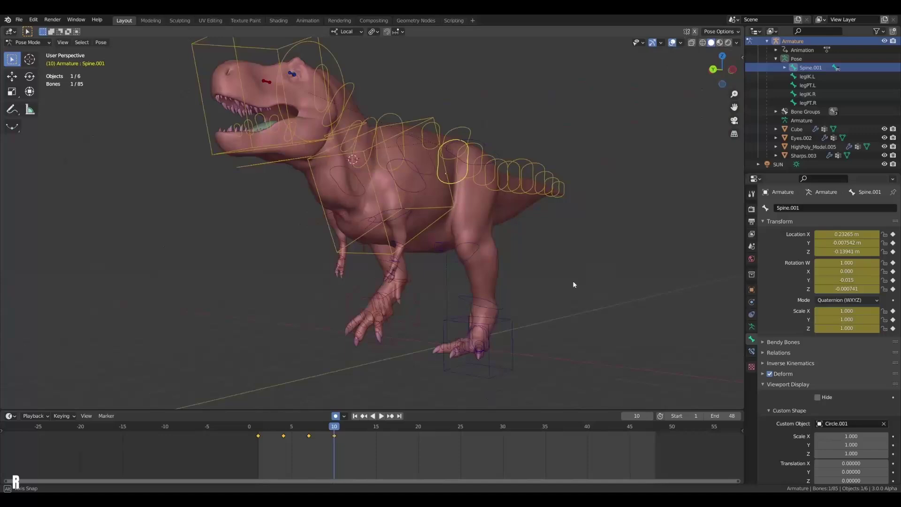
- Rotate the tail bones sideways in the top view at frames 4, 7 and 10 to make the tail sway, and preview the motion
click(243, 434)
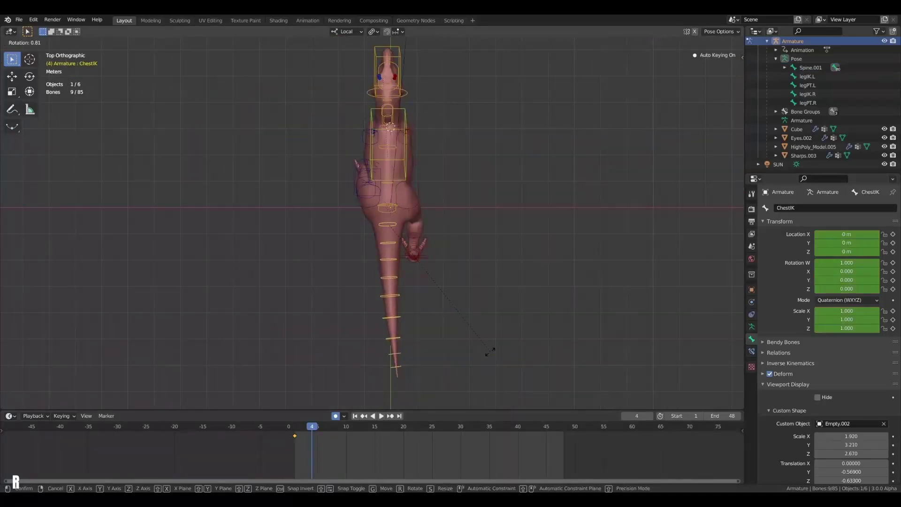
alt+scroll(503, 334, down, 3)
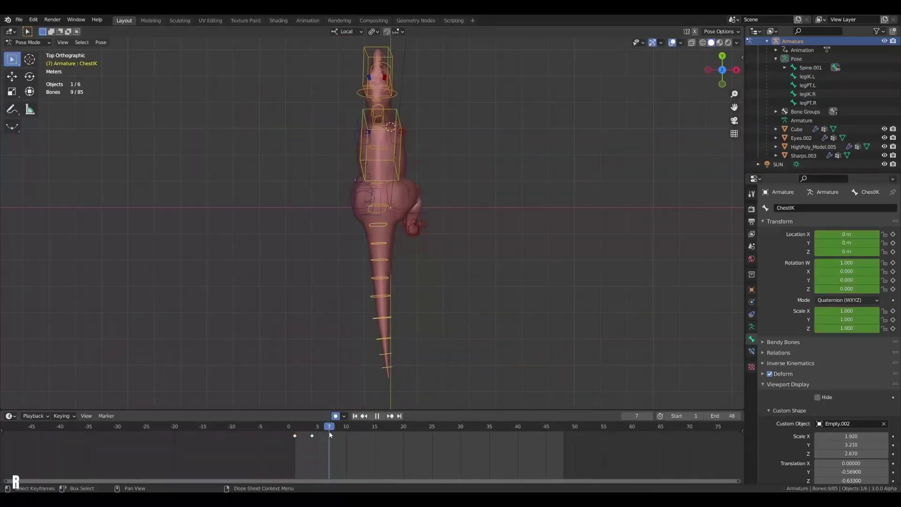
key(r)
click(500, 332)
alt+scroll(501, 326, down, 3)
key(r)
click(500, 328)
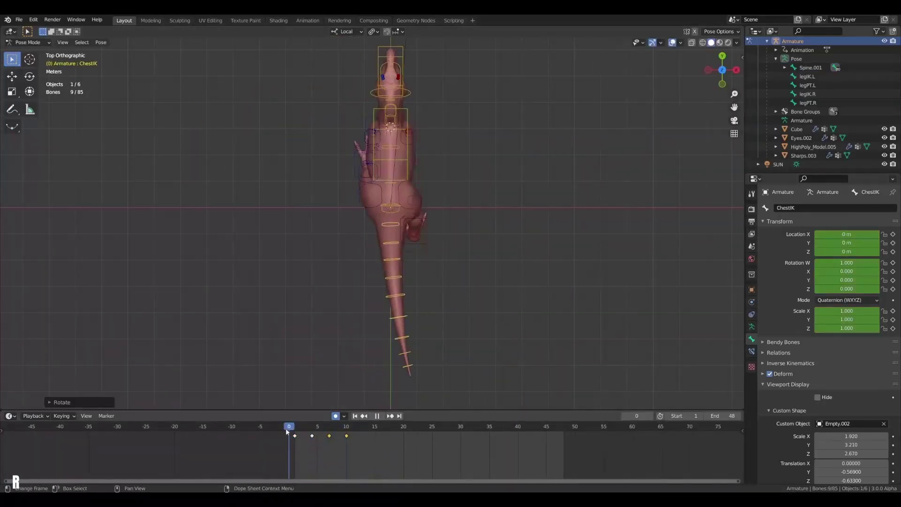
key(space)
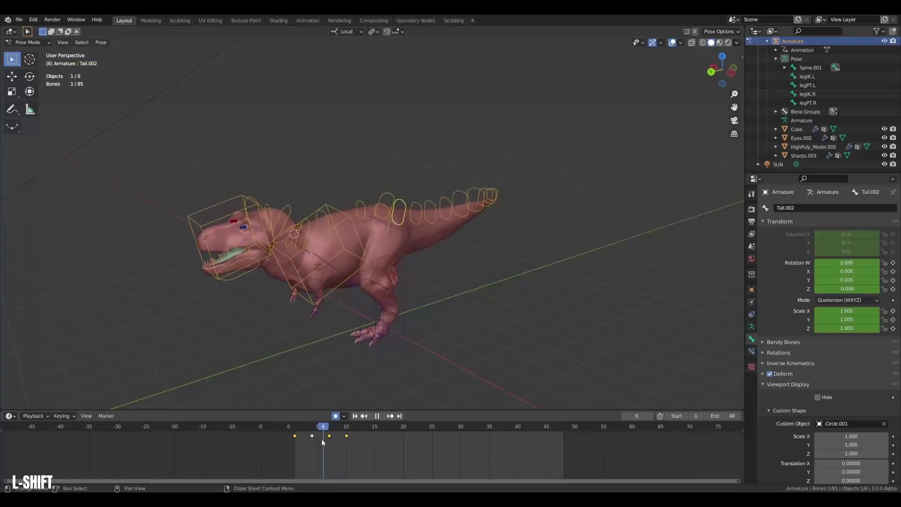
drag(349, 442, 300, 444)
- Select all bones, copy the keyframes from frames 1 to 10 and paste them flipped starting at frame 13
key(a)
key(a)
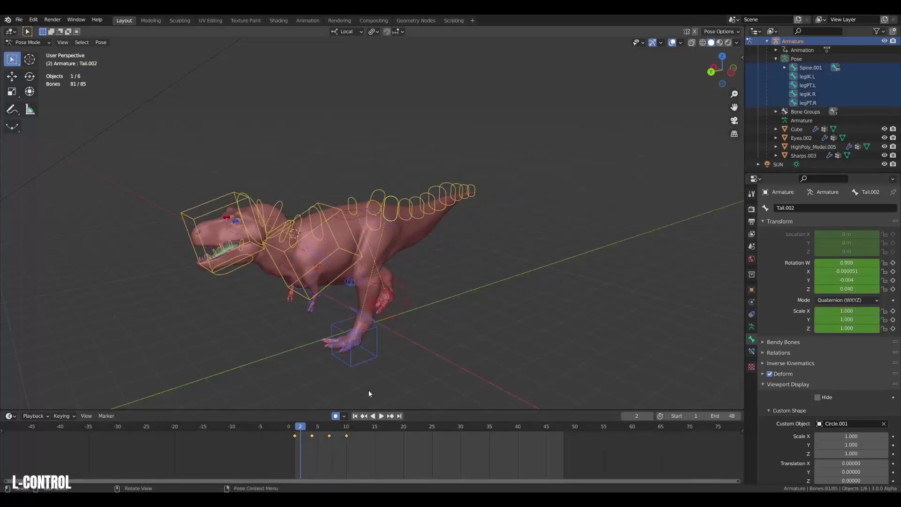
key(space)
click(291, 432)
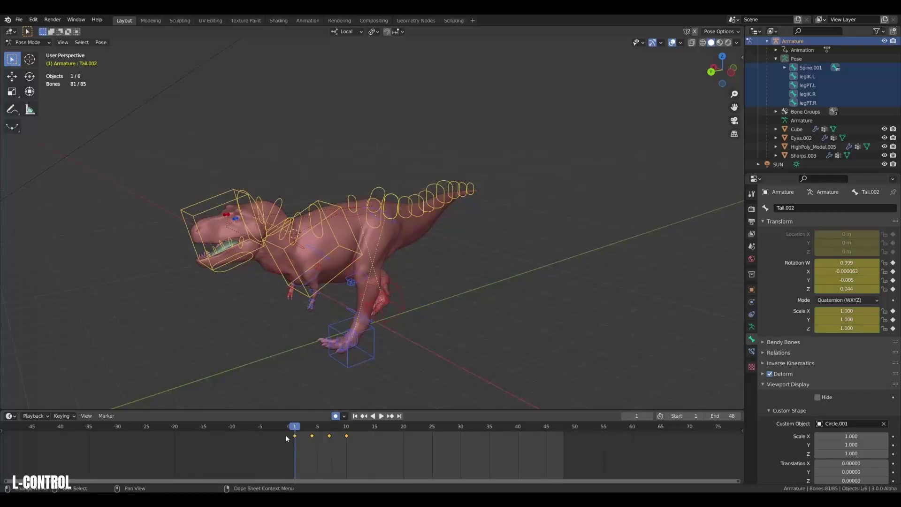
key(space)
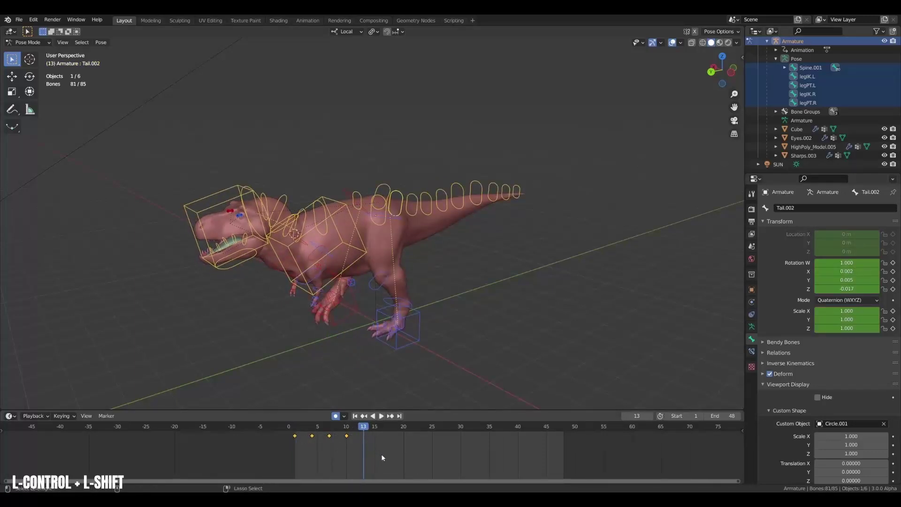
key(ctrl+shift+v)
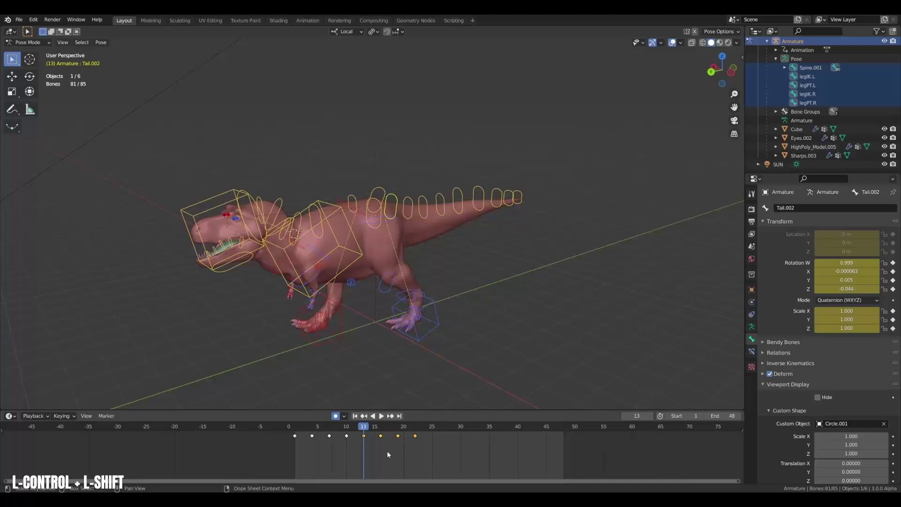
- Copy the keyframes at frame 1 and paste them at frame 25 to close the walk cycle
key(space)
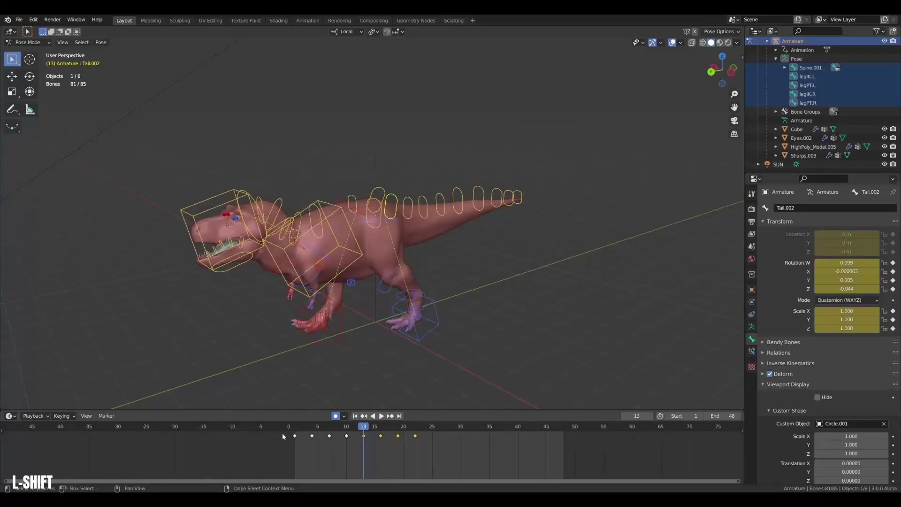
key(space)
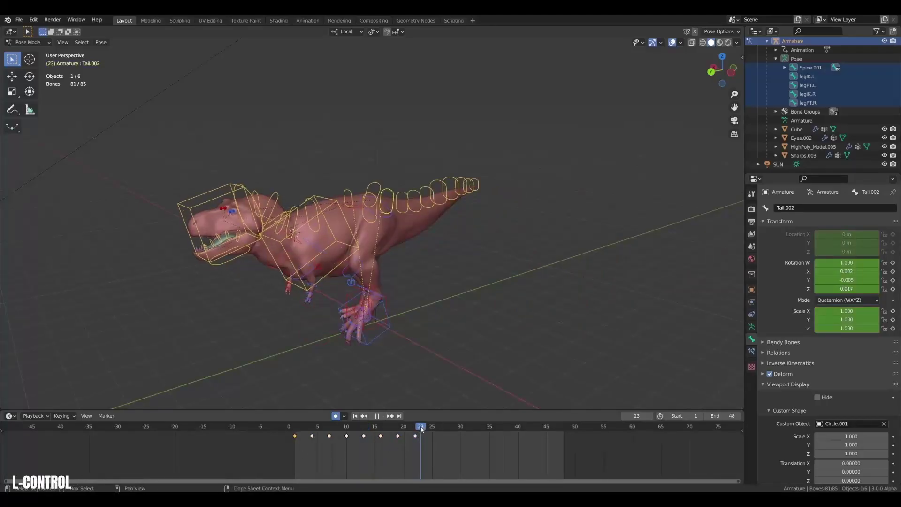
key(ctrl+v)
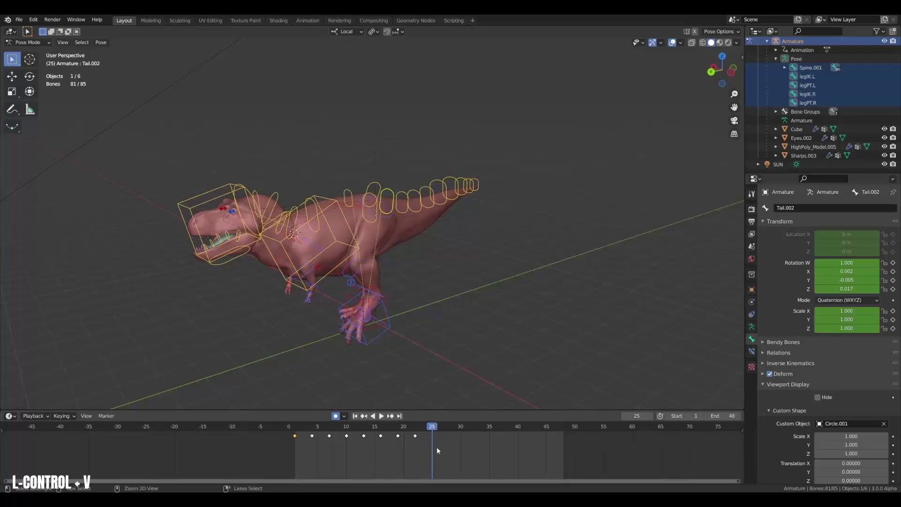
- Scale all keyframes in time by a factor of 2 from frame 1 to slow the cycle down
drag(454, 447, 281, 432)
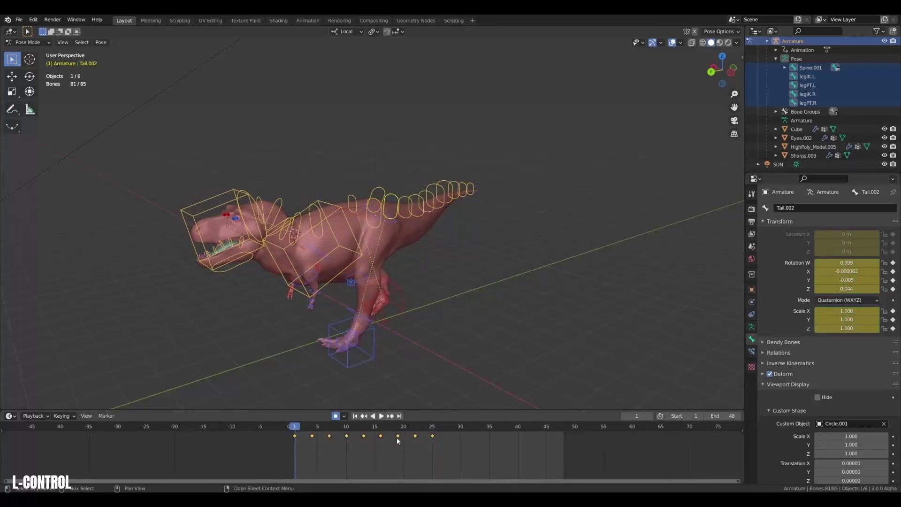
key(s)
key(2)
key(Return)
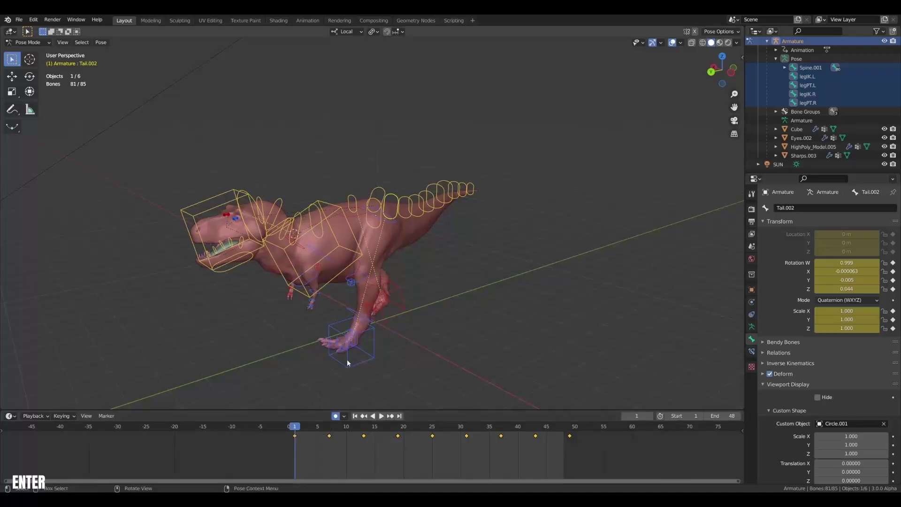
- Play the slowed walk cycle with the viewport overlays hidden and examine the motion from several sides
key(space)
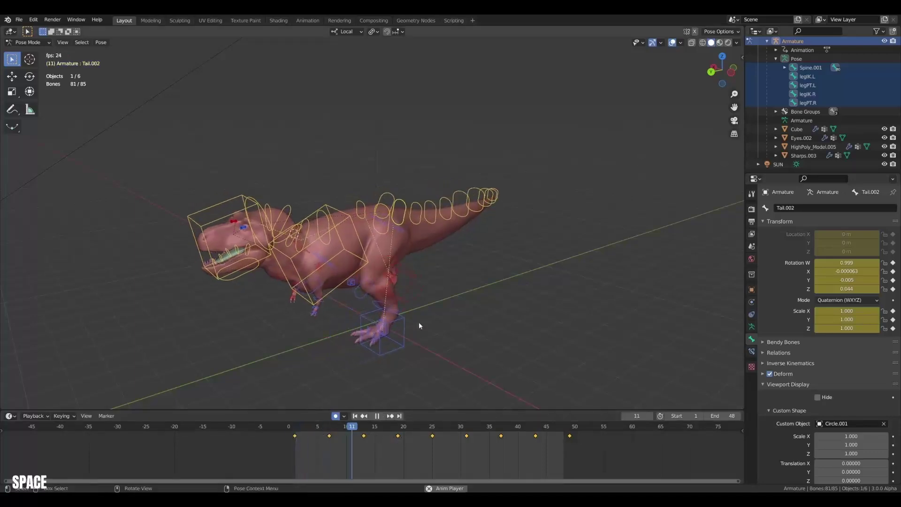
click(672, 42)
middle_drag(364, 274, 429, 299)
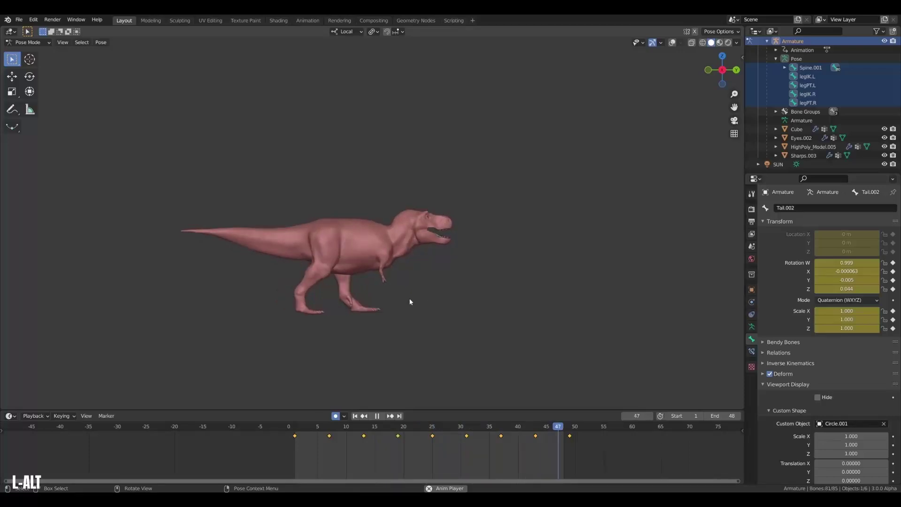
middle_drag(409, 298, 412, 332)
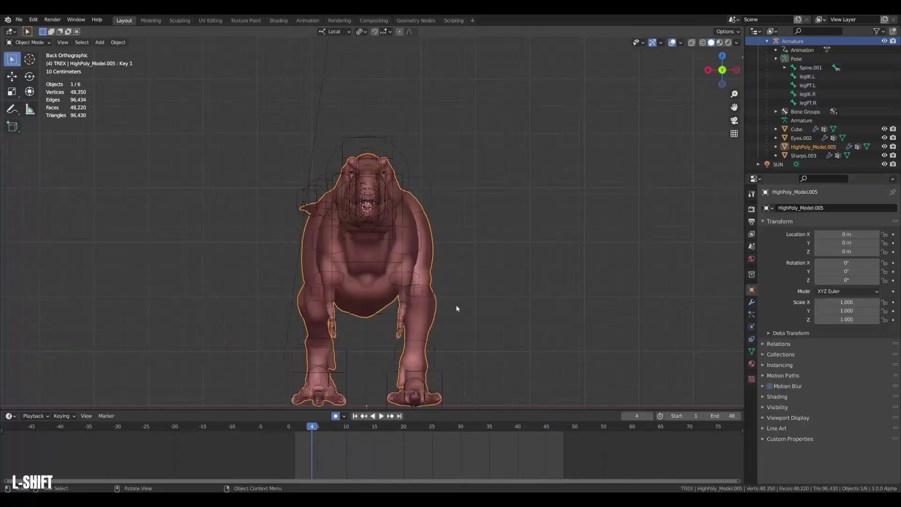
- Shift the chest control sideways along X to about 0.071 m at frame 4
click(403, 300)
key(r)
key(Escape)
middle_drag(494, 286, 443, 336)
key(g)
key(x)
right_click(475, 275)
drag(312, 426, 318, 435)
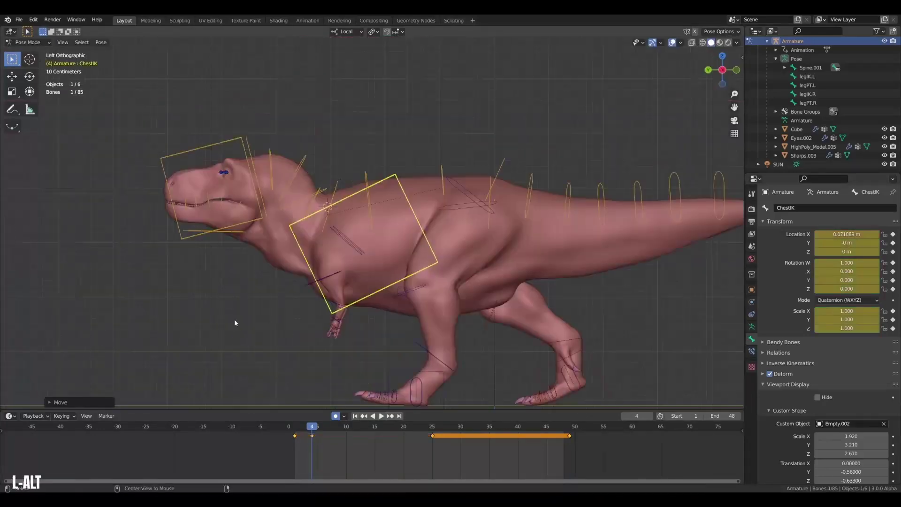
alt+middle_drag(237, 322, 321, 409)
- Tilt the head control slightly at frame 7 in the back view to counter the body's roll
drag(312, 426, 329, 426)
alt+middle_drag(335, 324, 390, 319)
alt+middle_drag(439, 263, 392, 258)
click(398, 159)
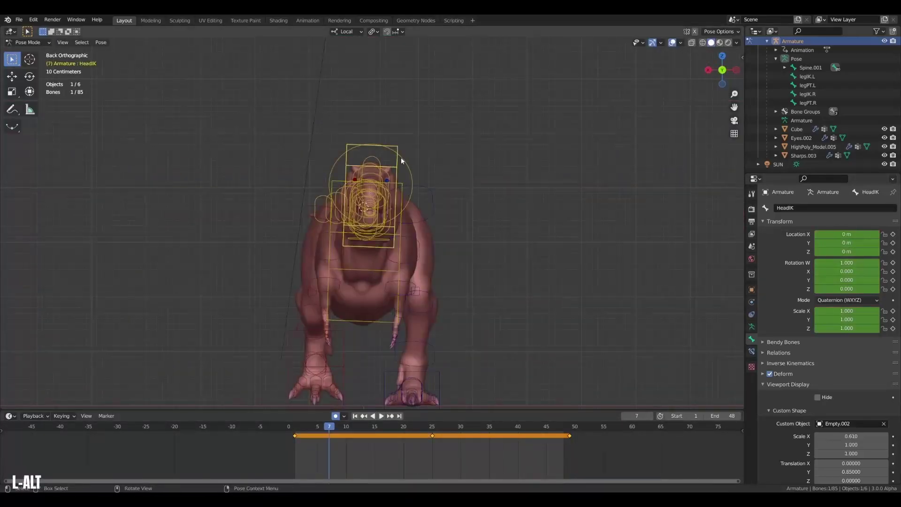
key(r)
click(469, 240)
drag(468, 239, 468, 240)
mouse_move(337, 258)
alt+middle_down()
mouse_move(273, 262)
mouse_move(328, 272)
alt+middle_up()
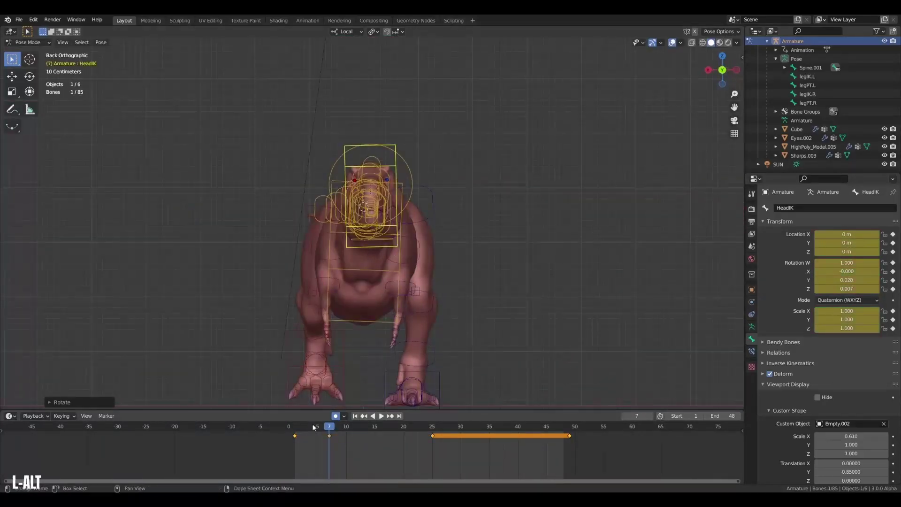
- Keyframe the head control at frame 4 and try shifting it sideways along X at frames 4 and 7
click(312, 426)
key(g)
key(x)
click(420, 258)
drag(311, 429, 329, 428)
key(g)
key(x)
key(Escape)
- Rotate the head control and shift it along X to about 0.225 m at frame 11, and move that keyframe to frame 10
click(352, 426)
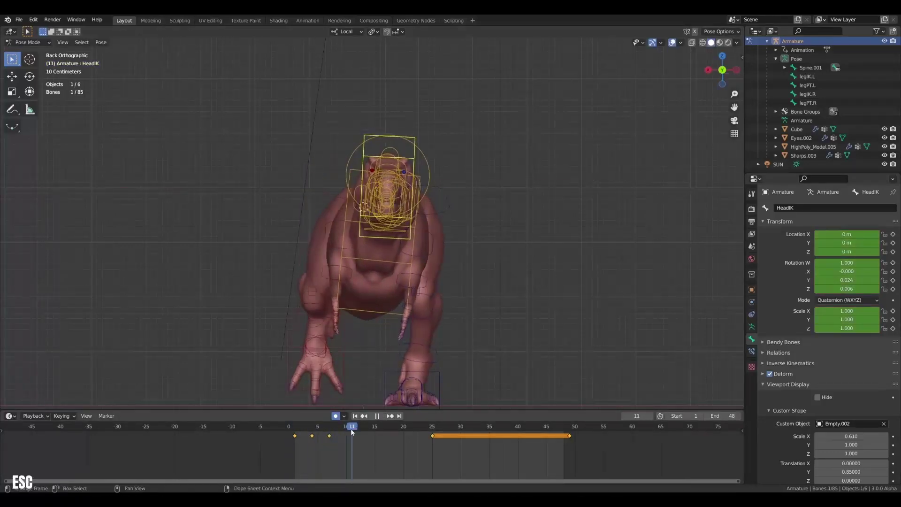
alt+middle_drag(413, 300, 470, 291)
alt+middle_drag(517, 254, 469, 248)
key(r)
click(504, 233)
key(g)
key(x)
click(488, 240)
click(352, 436)
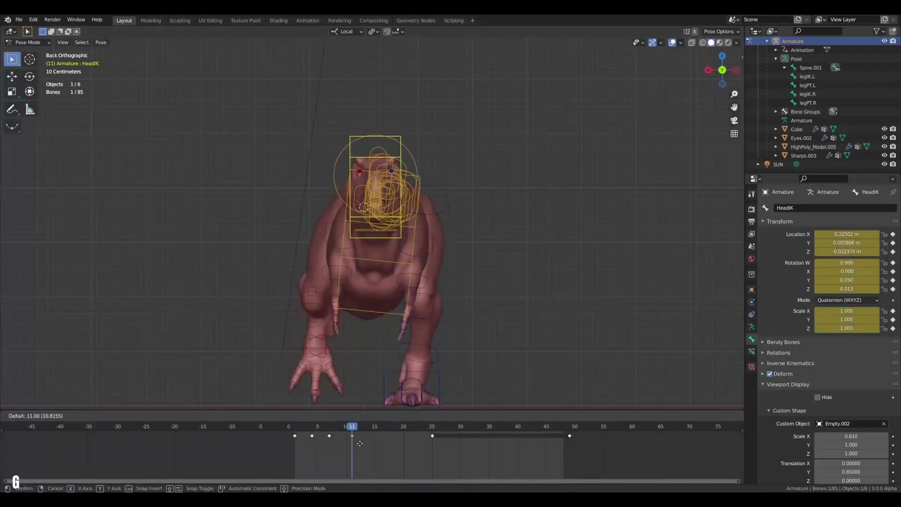
key(g)
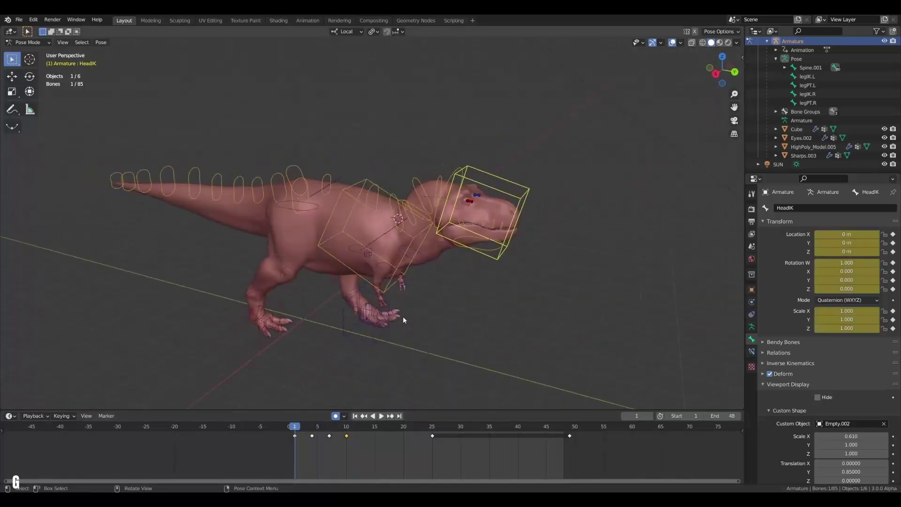
- Play and scrub the animation from above to examine the sideways motion of the head
key(space)
mouse_move(402, 316)
middle_down()
mouse_move(439, 312)
mouse_move(346, 306)
mouse_move(397, 261)
mouse_move(422, 309)
mouse_move(399, 332)
middle_up()
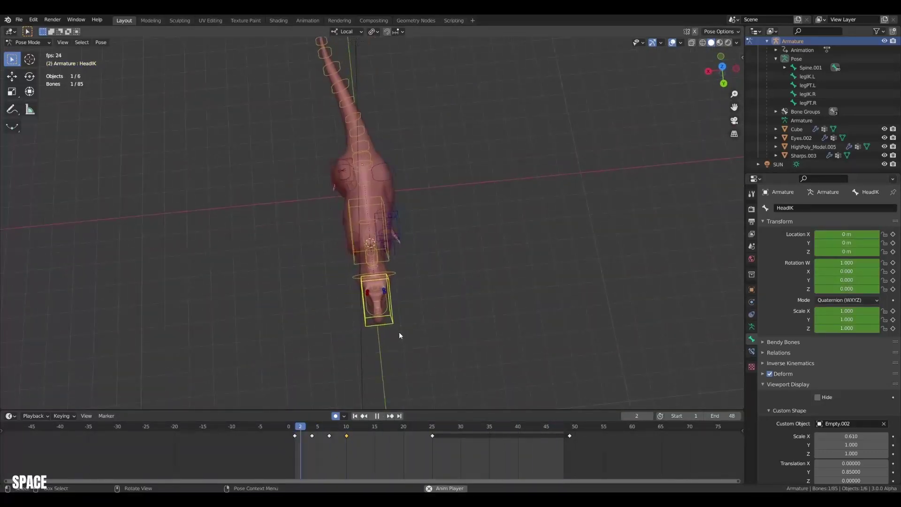
key(space)
mouse_move(346, 426)
mouse_down()
mouse_move(323, 433)
mouse_move(352, 441)
mouse_up()
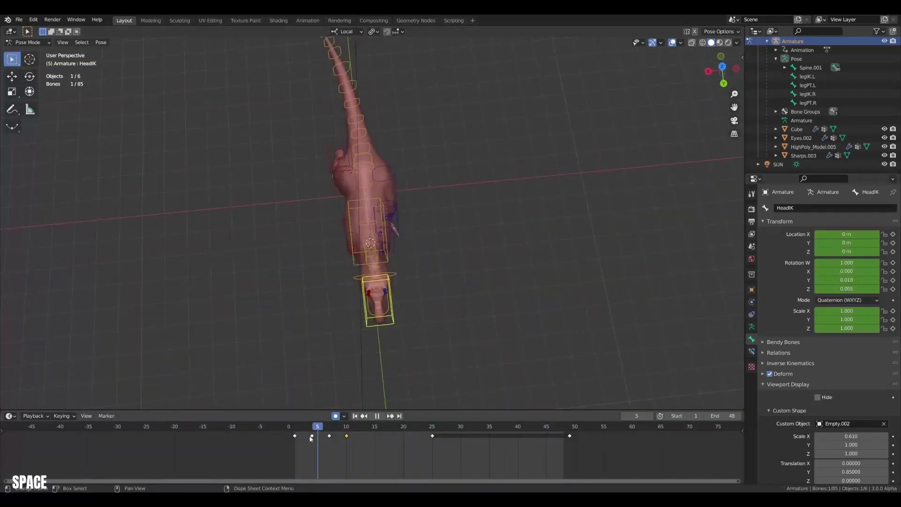
key(space)
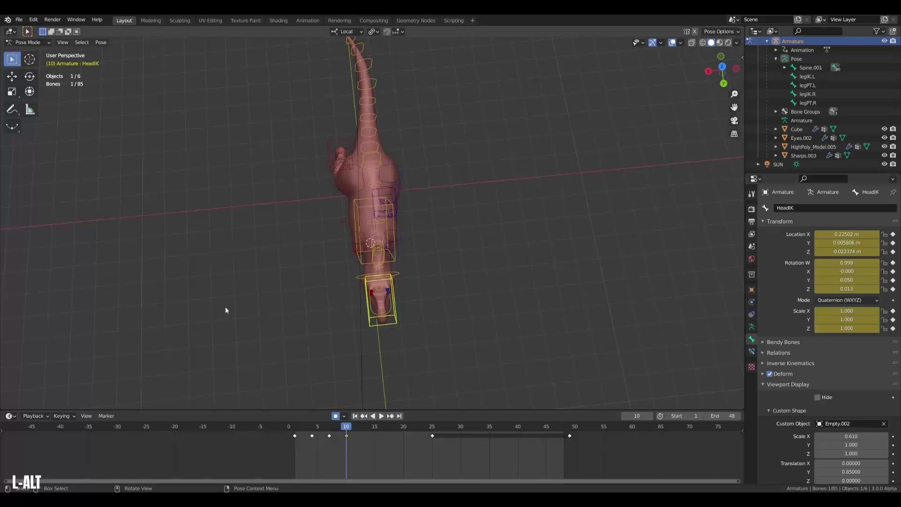
- Rotate the head control slightly around the Y axis at frame 4 in the top view
alt+middle_drag(226, 309, 393, 377)
key(shift+Left)
key(Up)
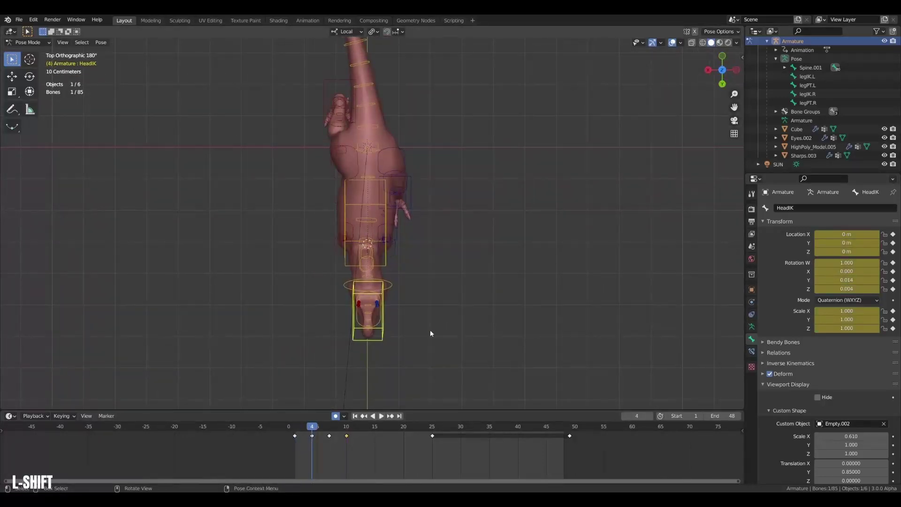
key(r)
key(Escape)
key(r)
key(y)
click(426, 330)
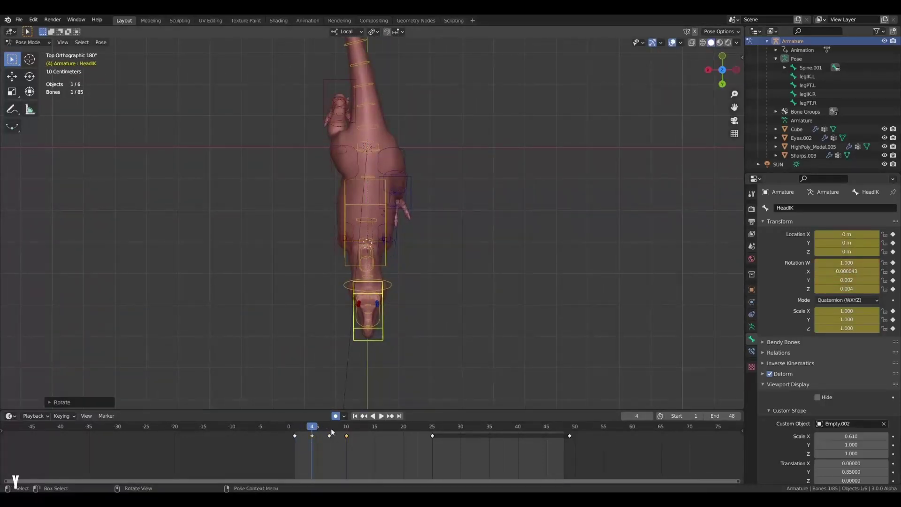
- Shift the head control sideways along X to about 0.112 m at frame 7
key(Up)
key(g)
key(x)
click(465, 343)
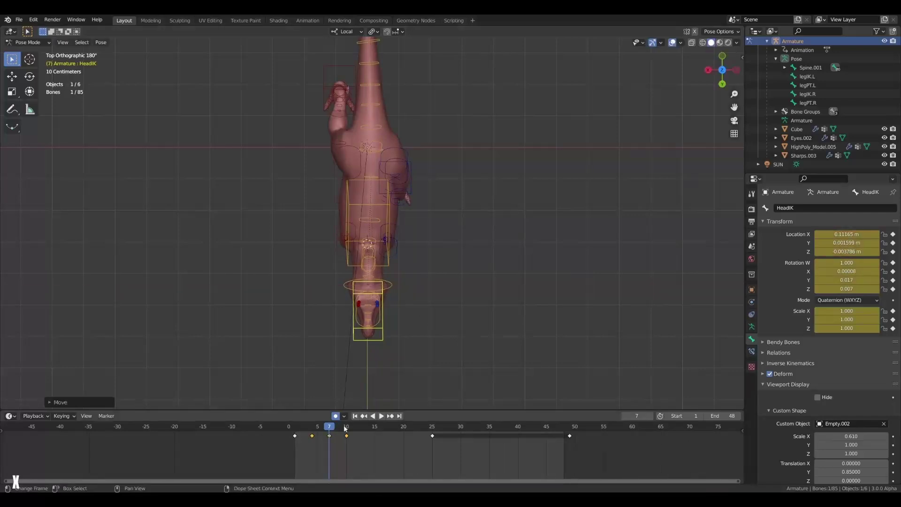
- Rotate the head control slightly around the global Y axis at frame 10 and play the animation
key(Up)
key(g)
key(Escape)
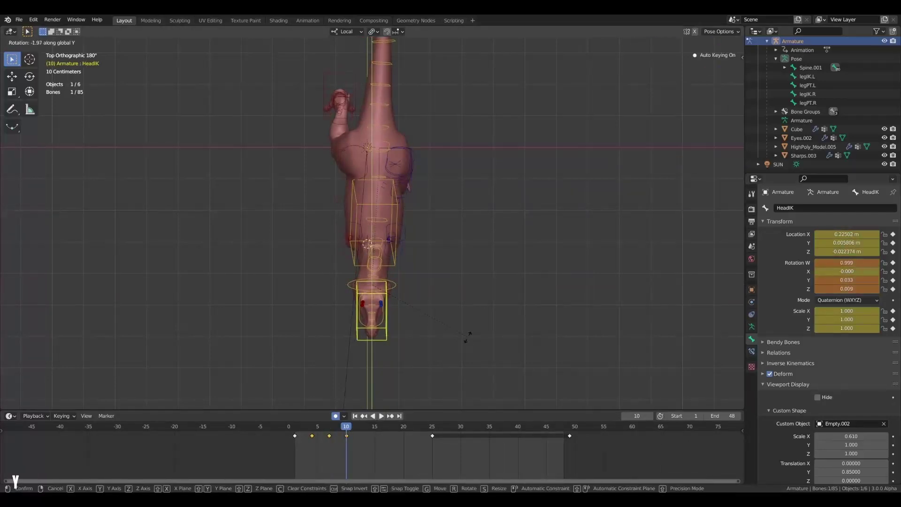
key(space)
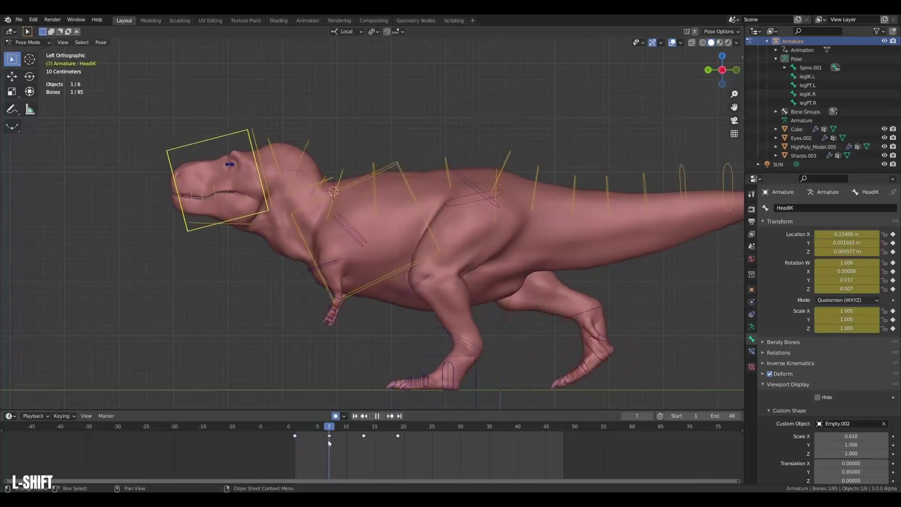
- In the side view, raise the head control to about 0.139 m on Z at frame 7 and reposition the head and chest controls in the following poses
key(g)
click(235, 197)
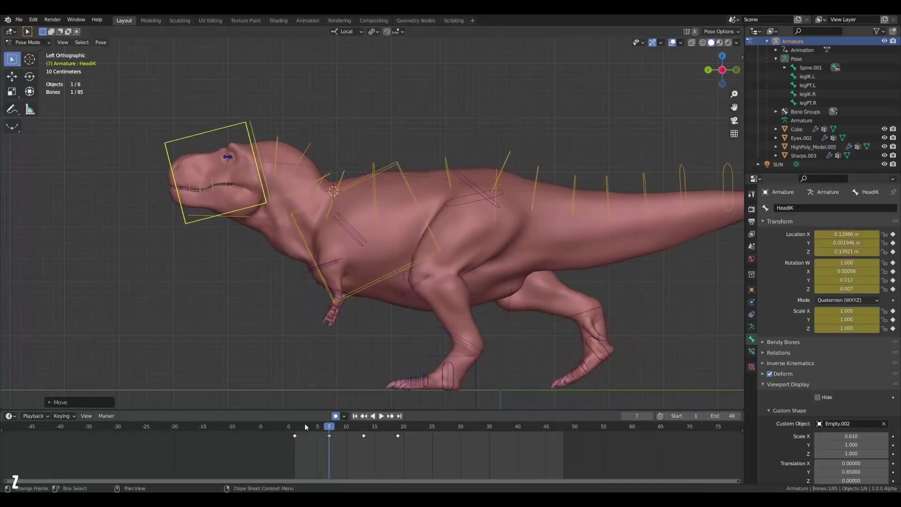
drag(306, 426, 377, 435)
key(g)
click(230, 192)
key(g)
key(y)
key(y)
click(285, 279)
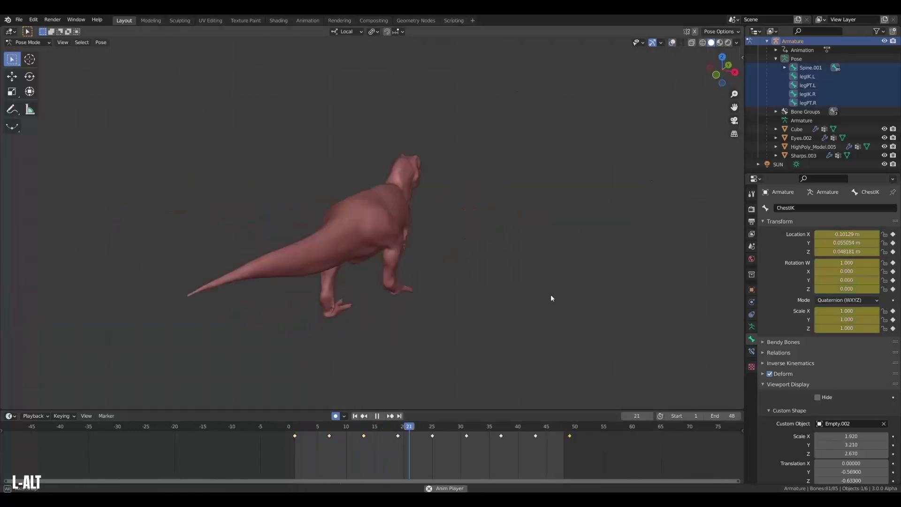
- Examine the playing walk cycle from behind and from the side with the overlays hidden
middle_drag(551, 298, 359, 252)
alt+middle_drag(414, 271, 323, 271)
scroll(323, 271, up, 3)
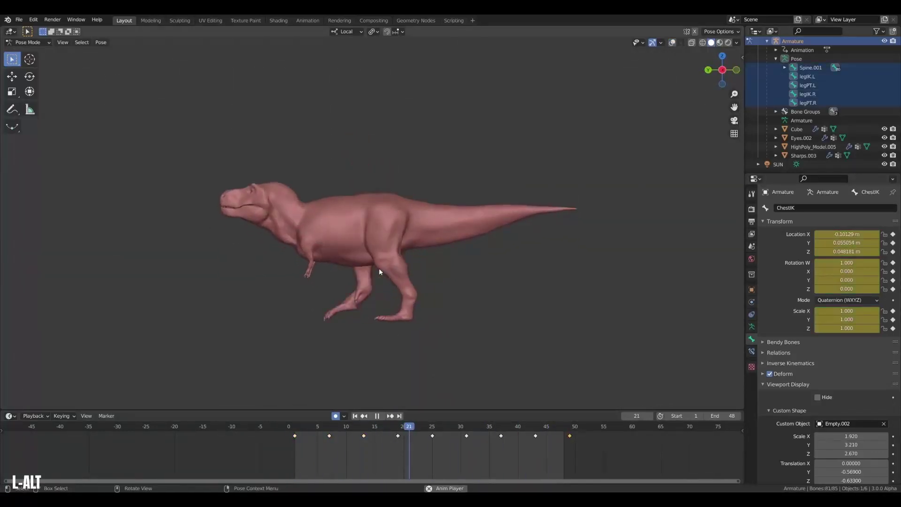